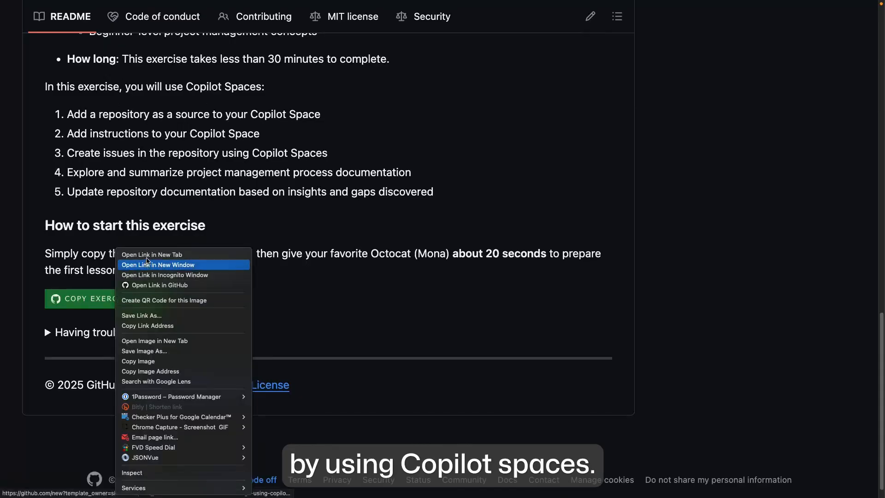
Create a copy of the exercise from its template in a new tab, keeping the repository name skills-democratize-tribal-knowledge-using-copilot-spaces
click(148, 255)
mouse_move(162, 2)
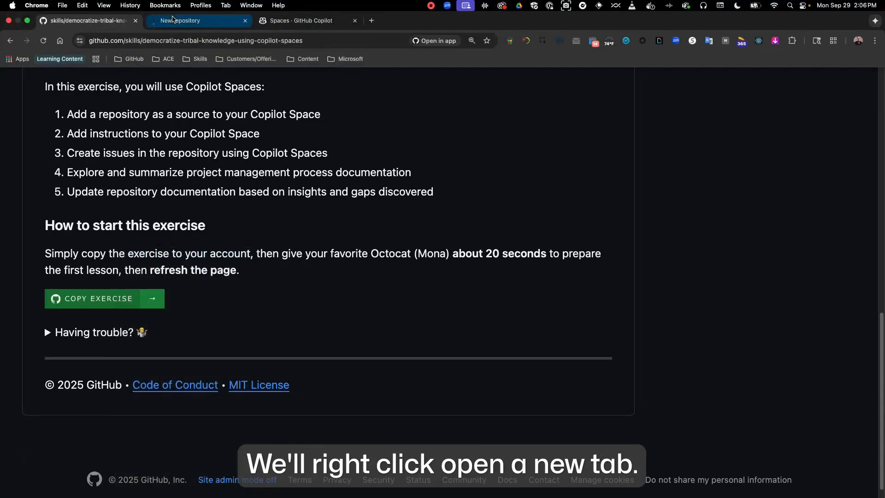
click(173, 19)
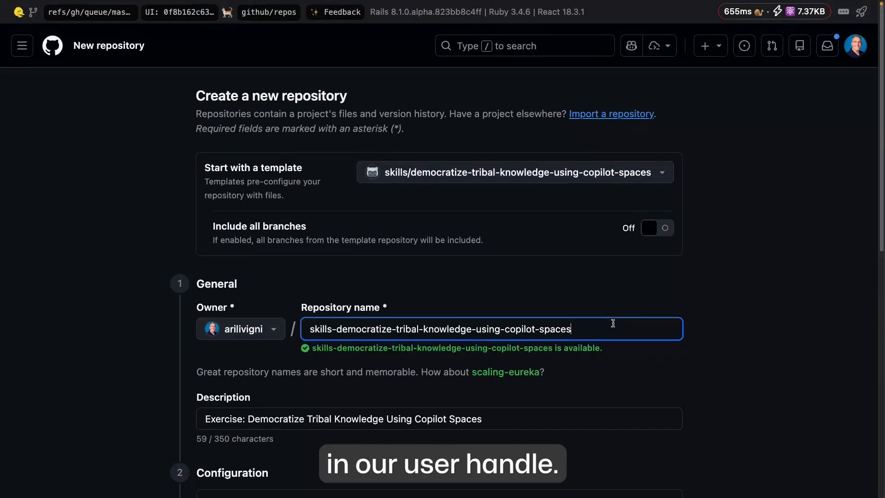
scroll(614, 323, down, 7)
scroll(615, 331, down, 3)
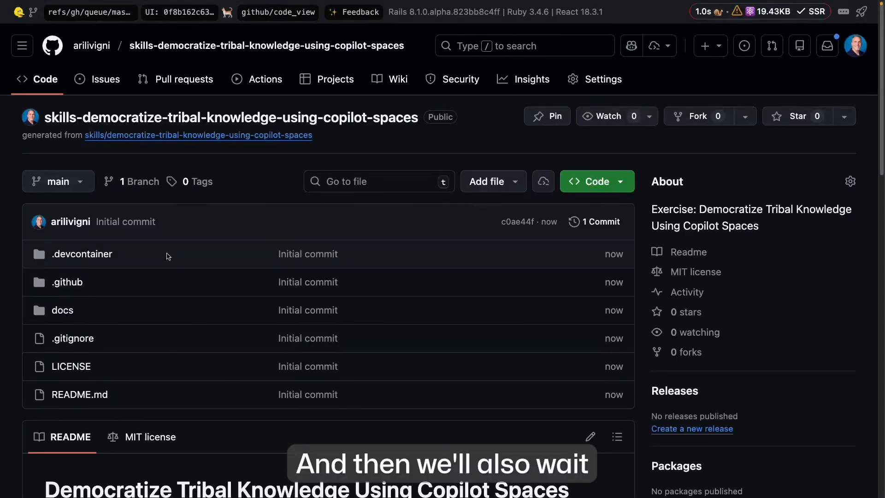
Reload the new repository's page until its README offers the exercise, and open the exercise issue
scroll(167, 257, down, 7)
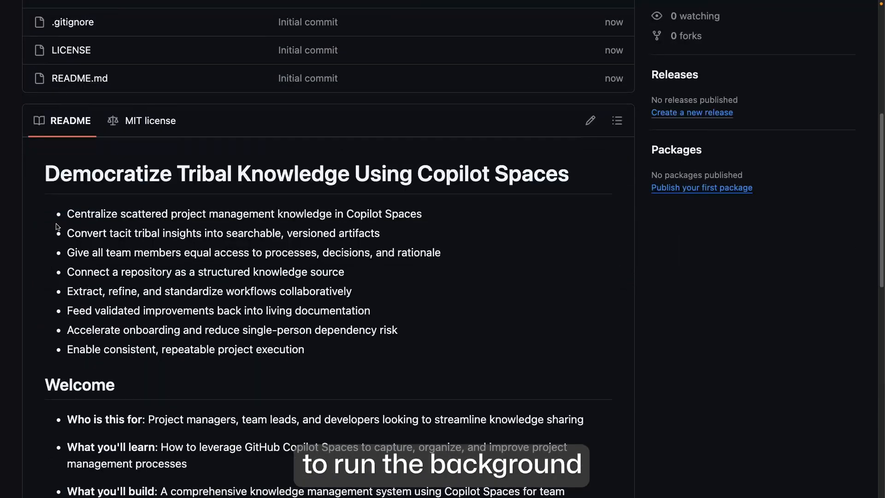
scroll(55, 228, down, 1)
right_click(12, 212)
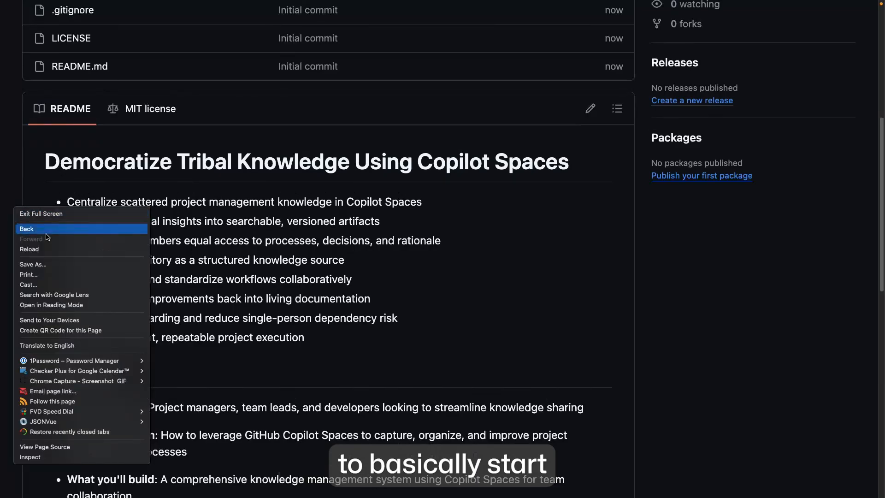
click(46, 250)
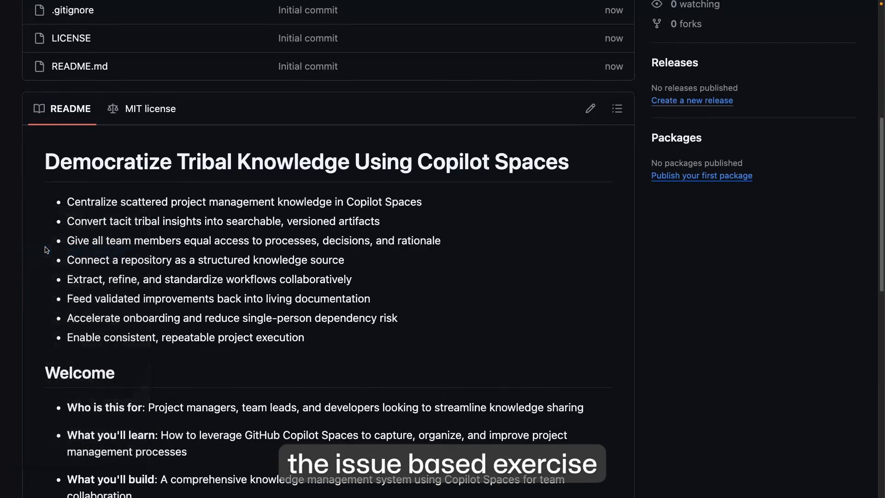
right_click(33, 225)
click(52, 267)
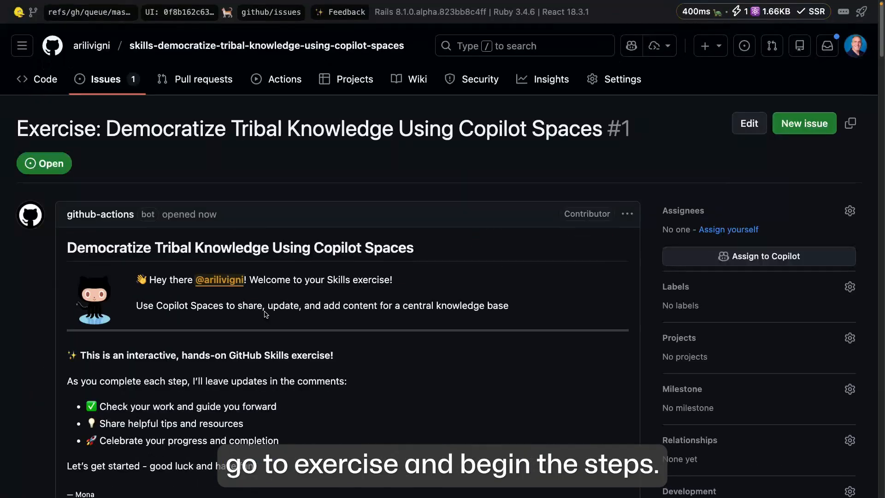
Read the Step 1 instructions in the exercise issue, including the important note on the model and coding agent prompt
scroll(351, 306, down, 10)
scroll(350, 305, down, 5)
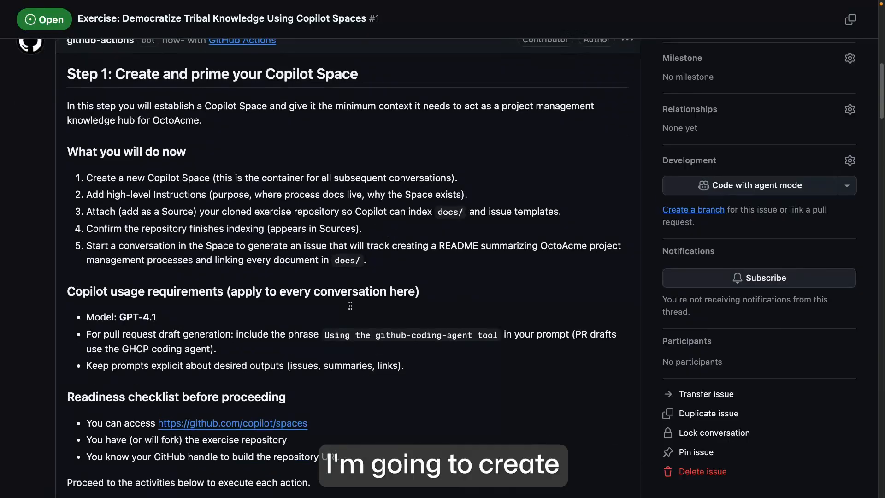
scroll(352, 309, down, 1)
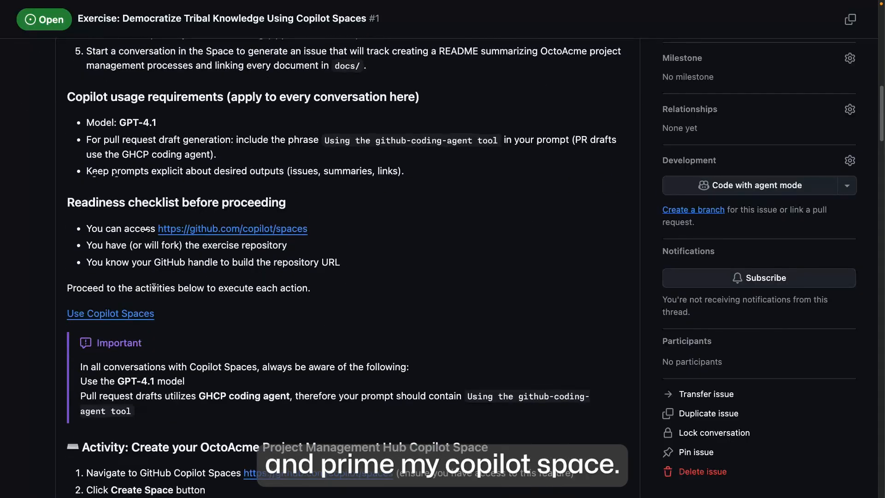
drag(134, 377, 136, 412)
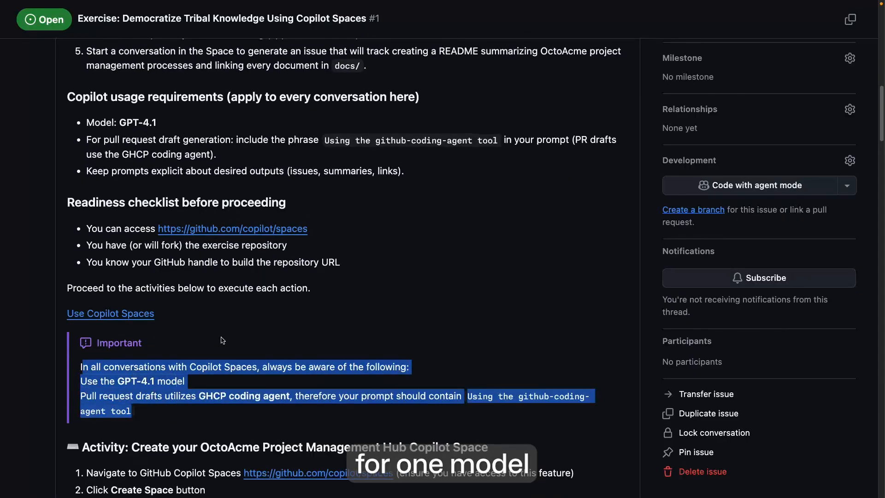
scroll(223, 340, down, 2)
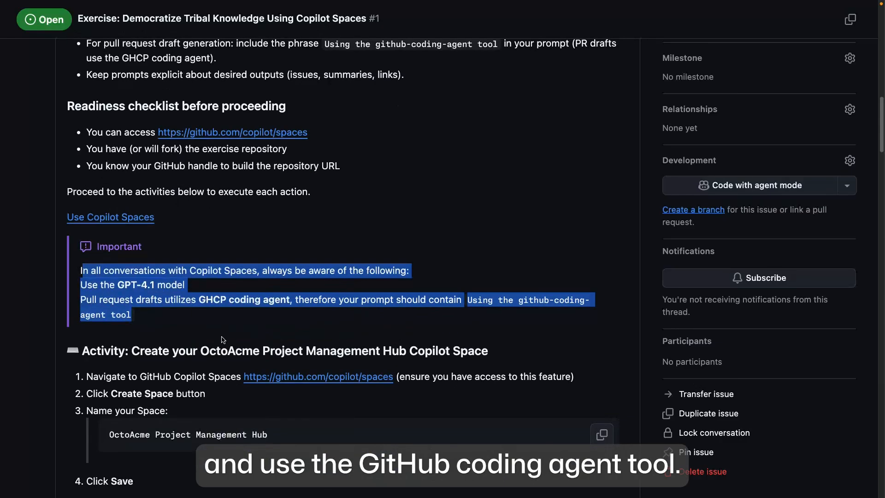
scroll(222, 339, down, 1)
click(211, 325)
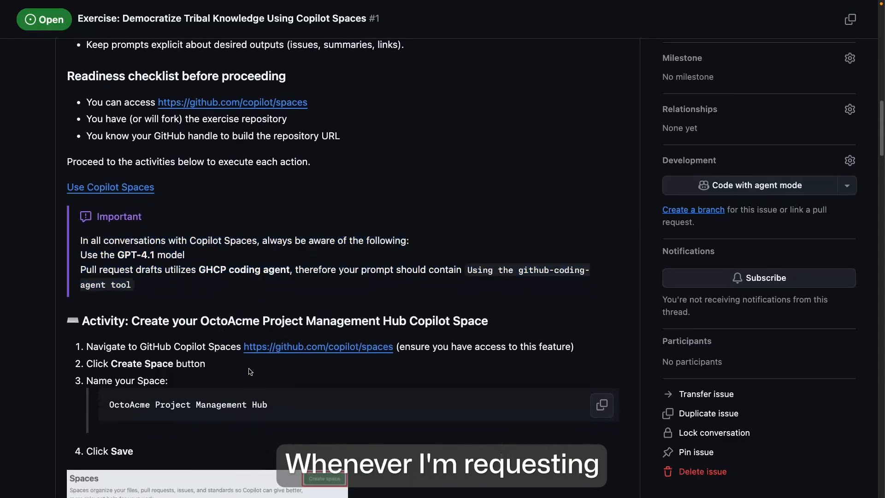
Copy the space name from the exercise and create a Copilot Space named OctoAcme Project Management Hub
scroll(590, 369, down, 2)
click(602, 343)
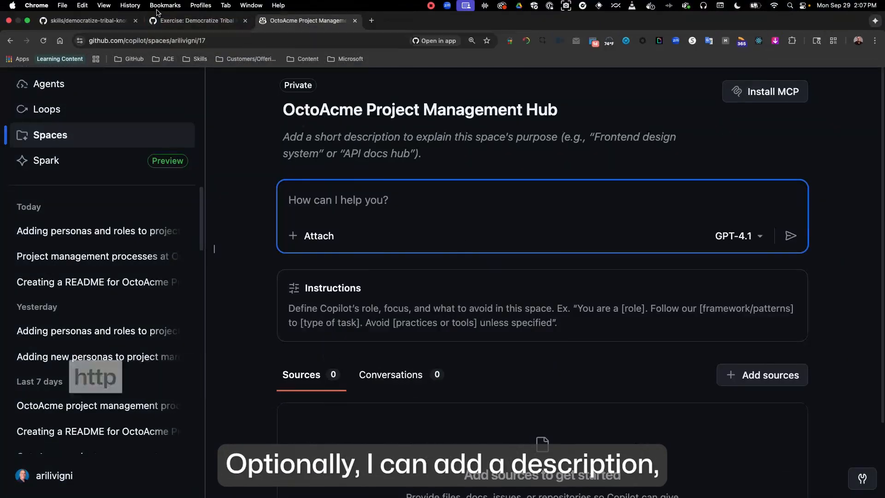
Copy the exercise's description, "Centralizing and democratizing project management knowledge for the OctoAcme organization", and save it as the space's description
click(182, 23)
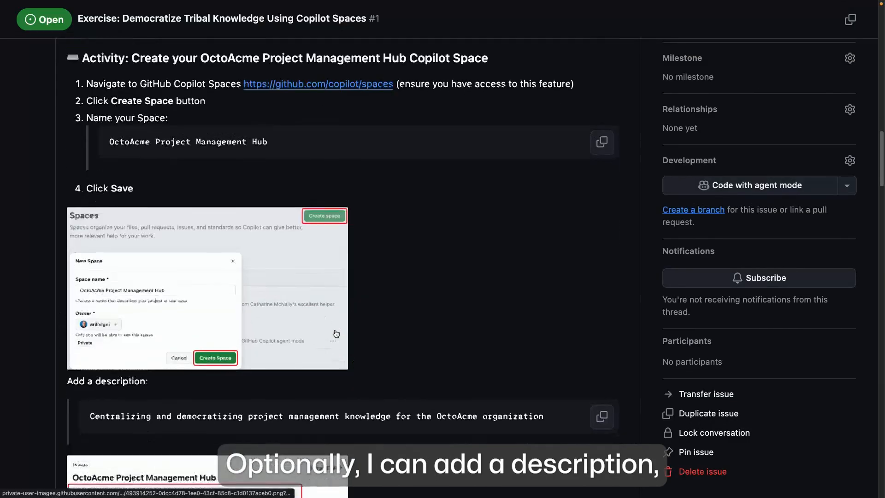
scroll(336, 333, down, 3)
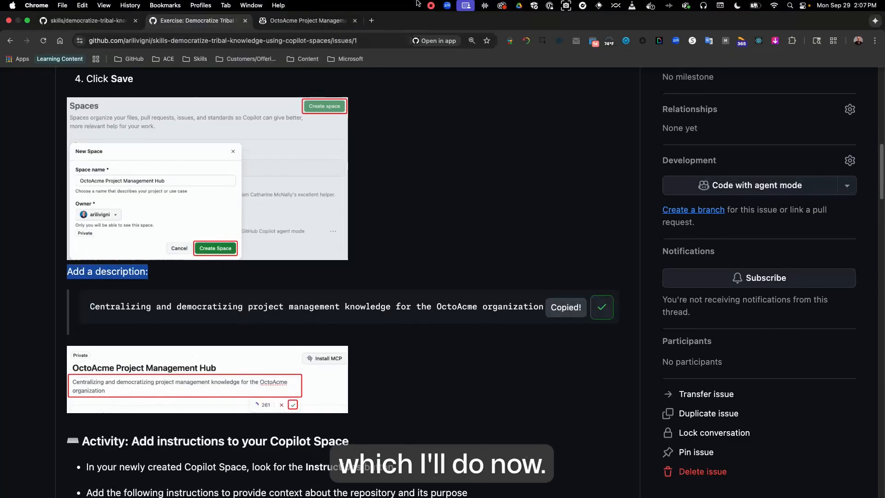
click(115, 23)
click(357, 152)
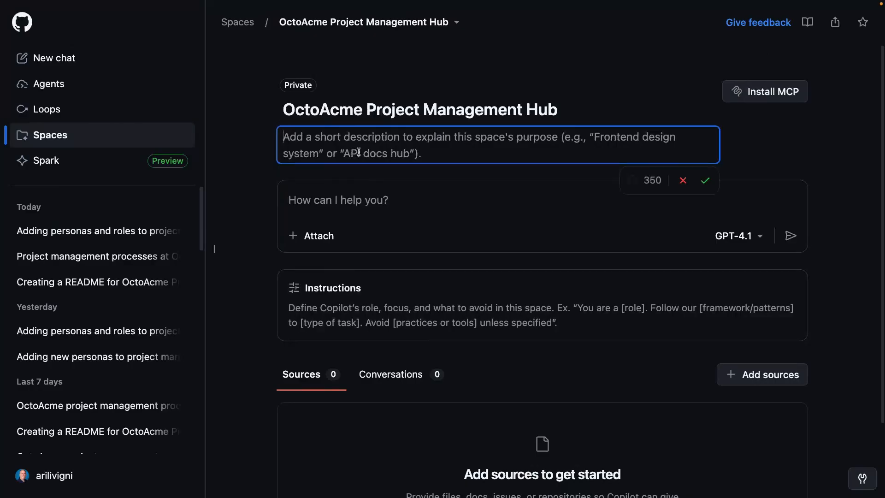
click(705, 181)
Copy the exercise's instruction block on program process documents, space purpose and issue templates, and save it as the space's instructions
mouse_move(319, 6)
click(212, 22)
scroll(355, 225, down, 2)
scroll(355, 225, down, 5)
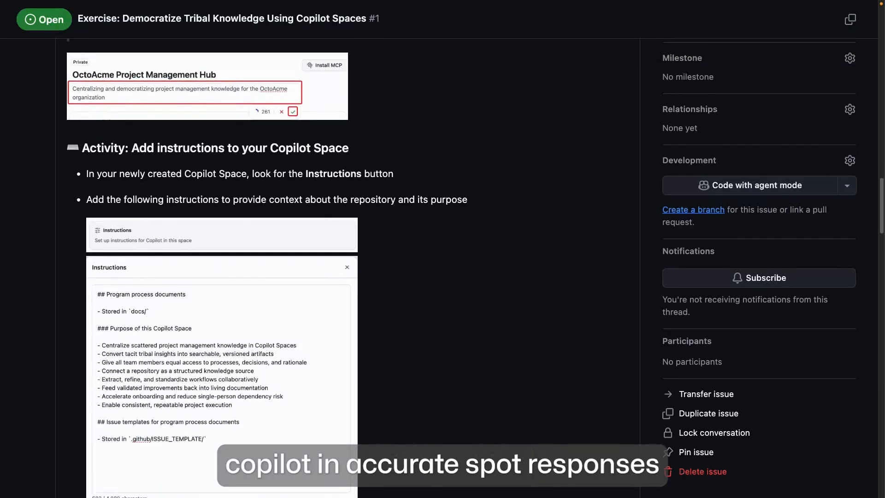
scroll(354, 226, down, 7)
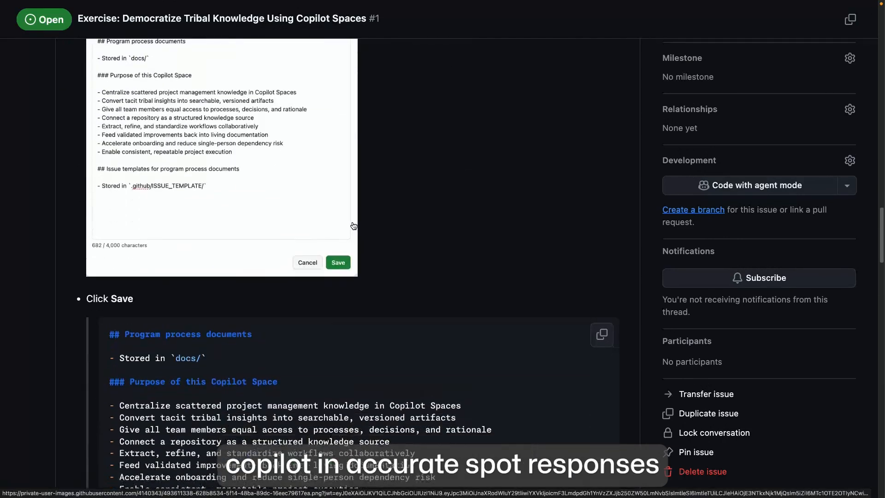
click(597, 202)
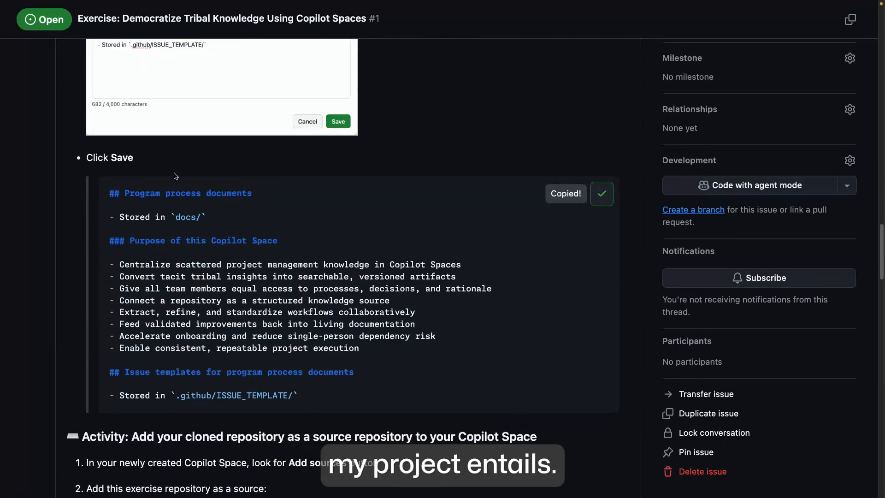
mouse_move(341, 6)
click(341, 21)
click(388, 303)
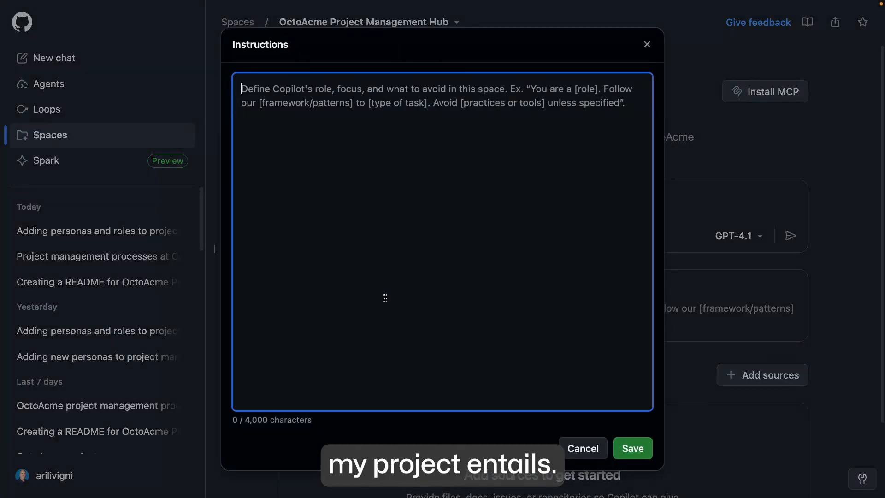
key(ctrl+v)
click(632, 448)
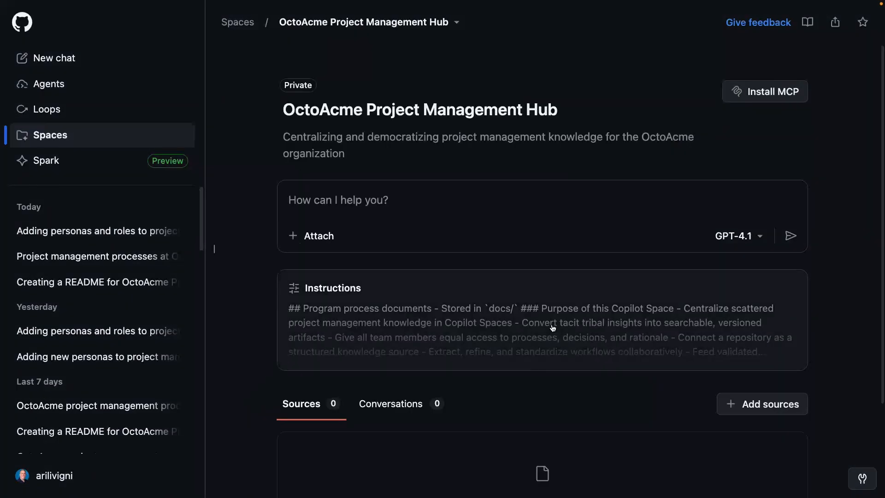
Start adding files and repositories as a space source and choose the skills-democratize-tribal-knowledge-using-copilot-spaces repository
mouse_move(271, 2)
click(223, 18)
scroll(414, 326, down, 4)
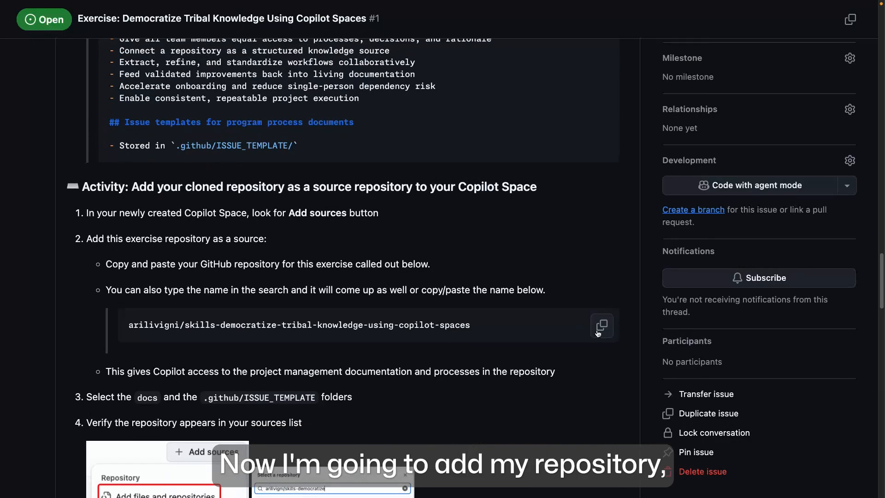
mouse_move(419, 3)
click(336, 19)
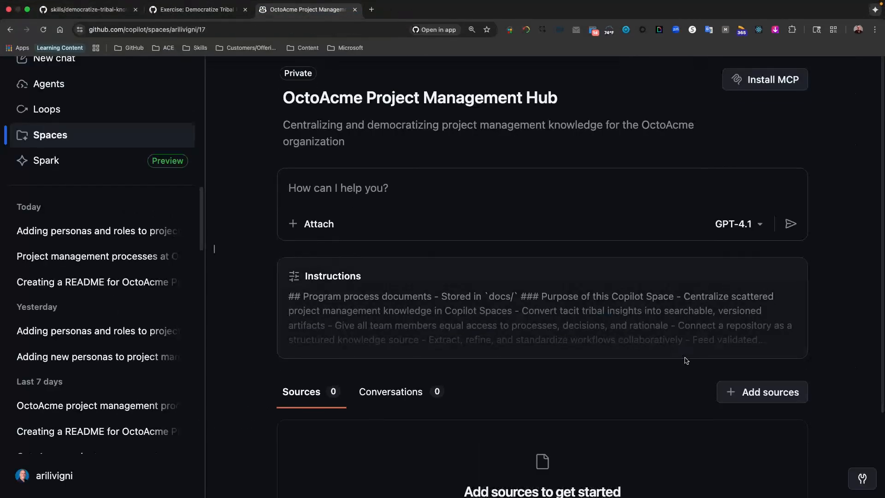
scroll(685, 360, down, 2)
click(746, 294)
click(715, 338)
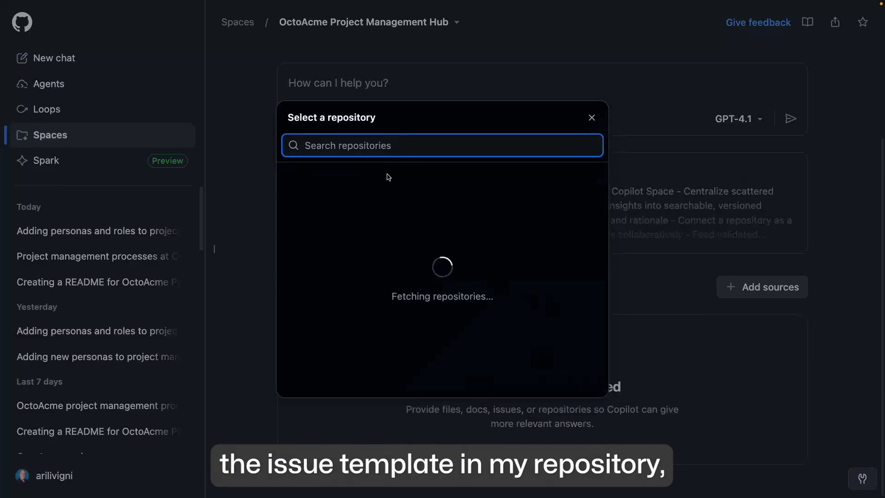
click(469, 186)
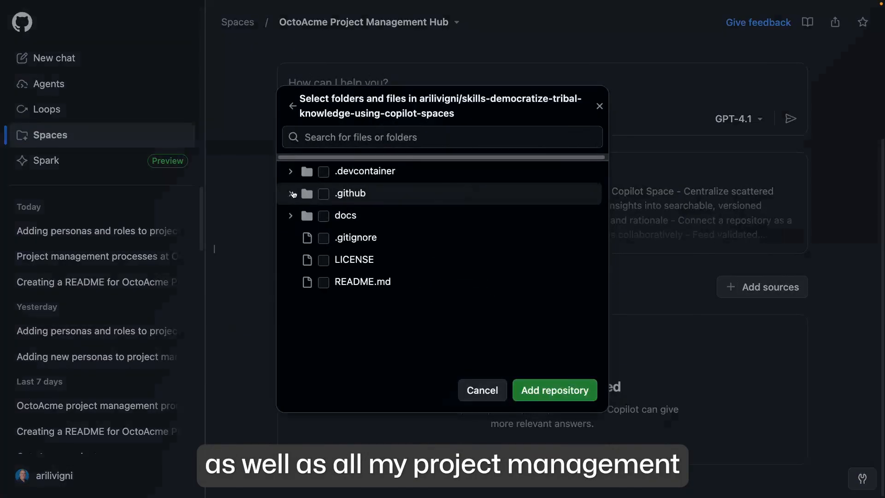
Select only the .github/ISSUE_TEMPLATE and docs folders of the repository and add them to the space's sources
click(291, 193)
click(324, 193)
click(340, 237)
click(340, 259)
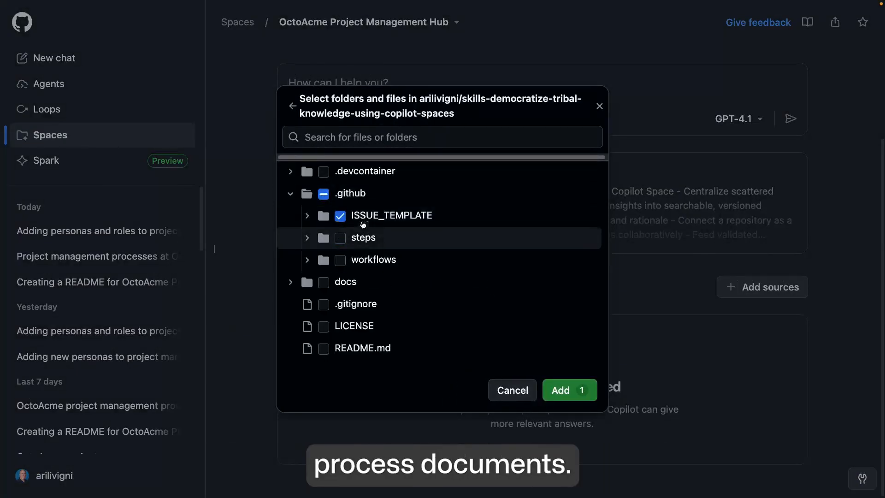
click(363, 222)
click(323, 297)
click(558, 406)
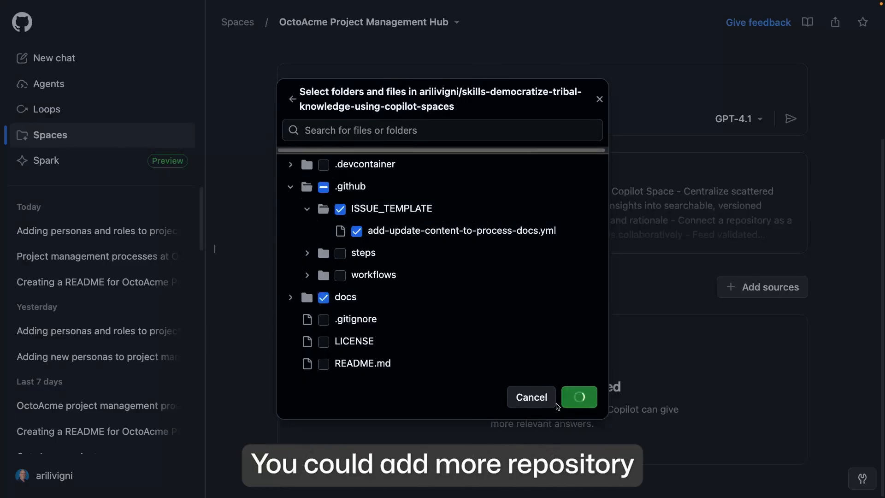
Copy the exercise's prompt for creating a README issue for OctoAcme Project Management Docs and submit it in the space's chat
mouse_move(258, 2)
click(199, 18)
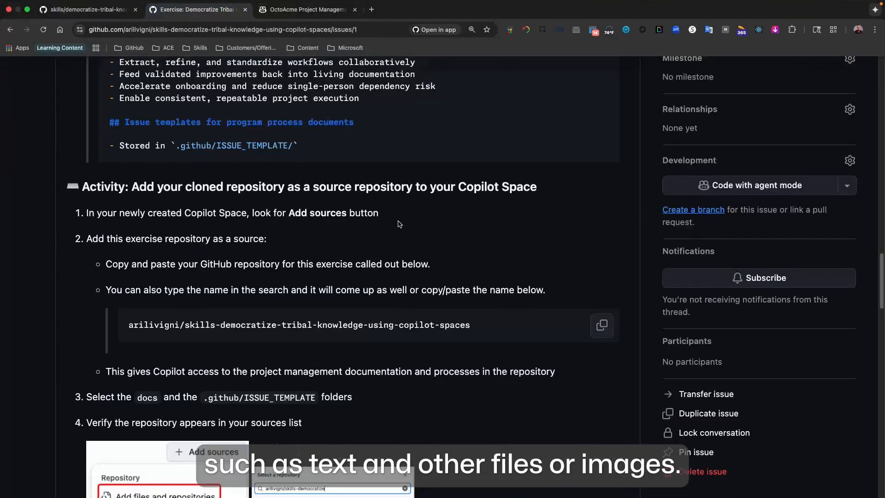
scroll(397, 224, down, 5)
scroll(398, 224, down, 15)
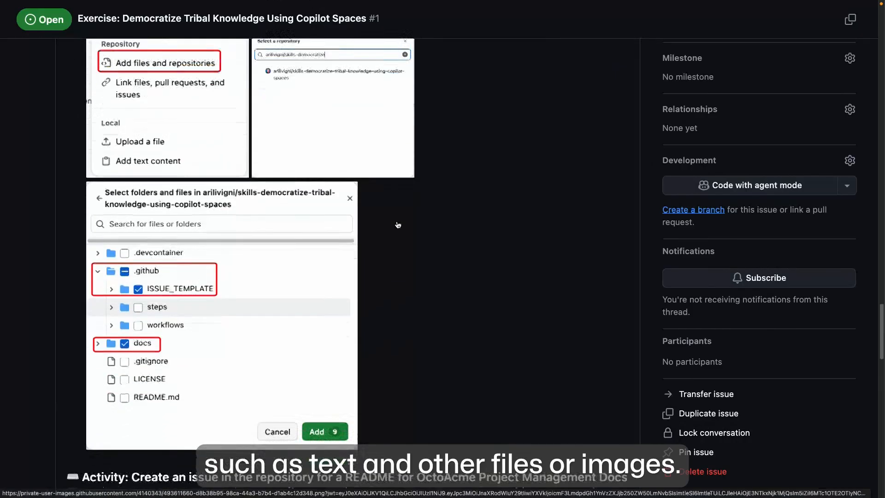
scroll(396, 225, down, 1)
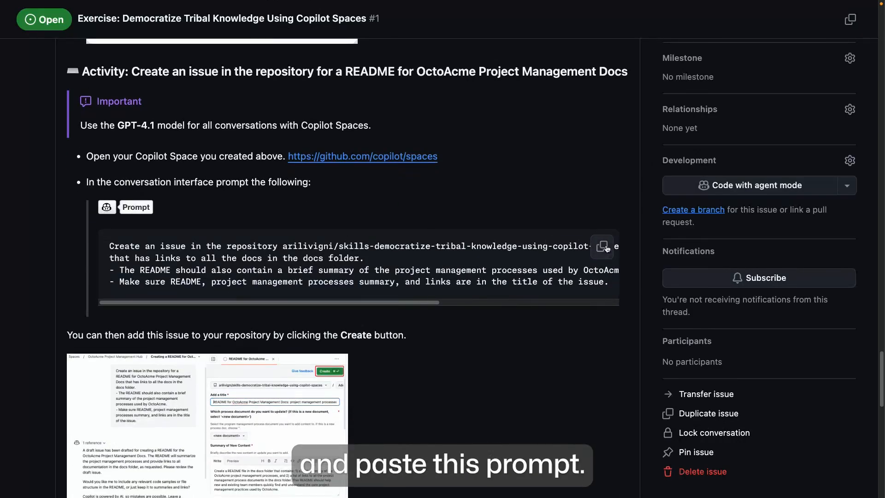
click(341, 9)
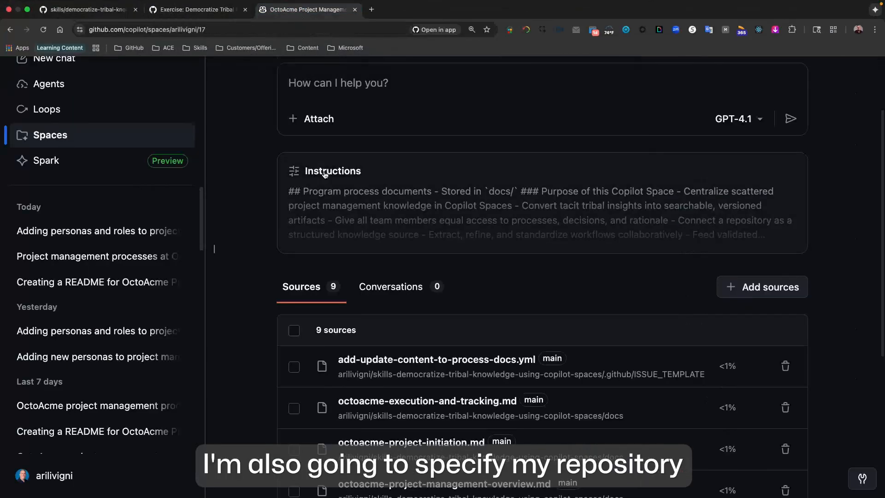
key(super+v)
key(Return)
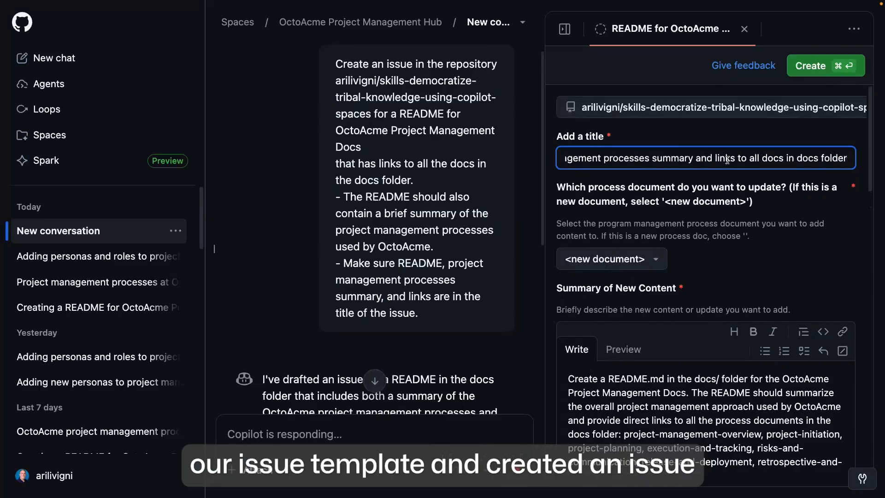
Review the drafted README issue, create it in the repository, and open the created issue on its own page
scroll(691, 217, down, 10)
scroll(652, 277, down, 15)
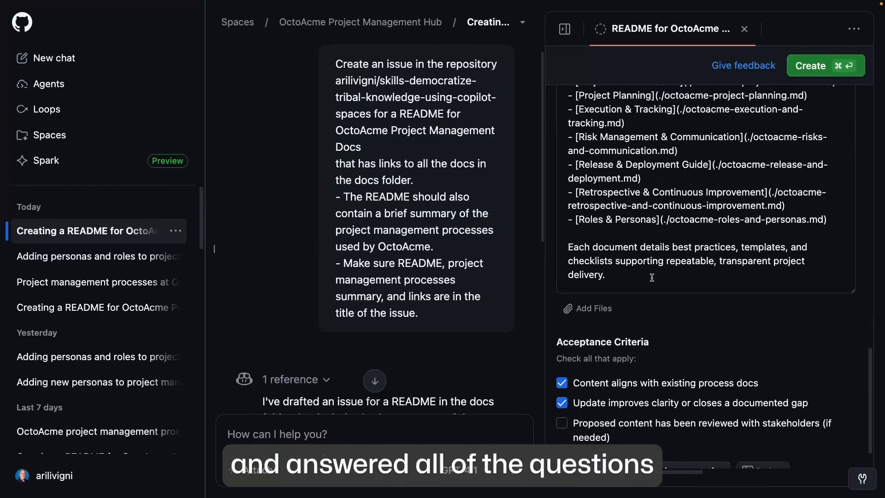
click(811, 66)
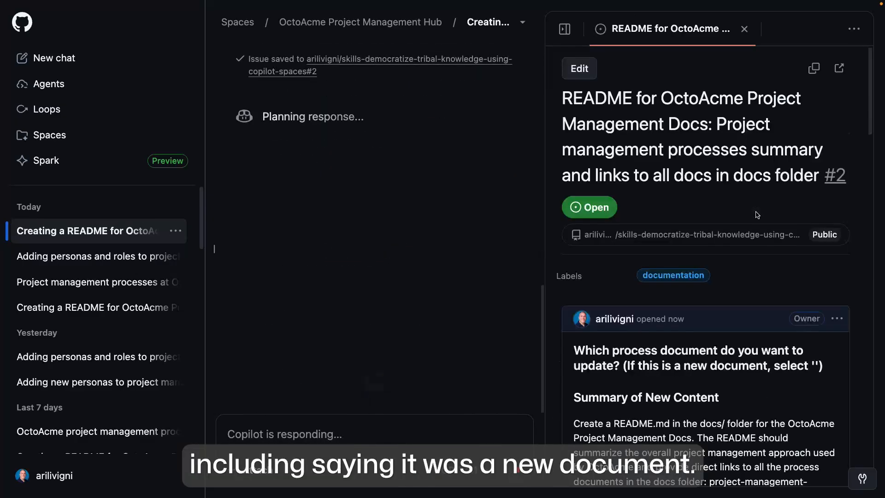
right_click(590, 209)
click(839, 68)
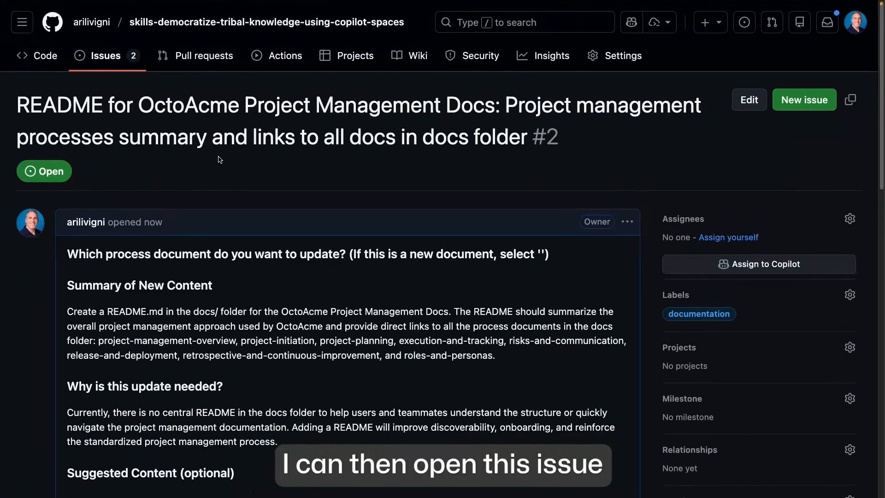
Return to the exercise issue and check the feedback comment posted below the Step 1 instructions
mouse_move(282, 1)
click(317, 18)
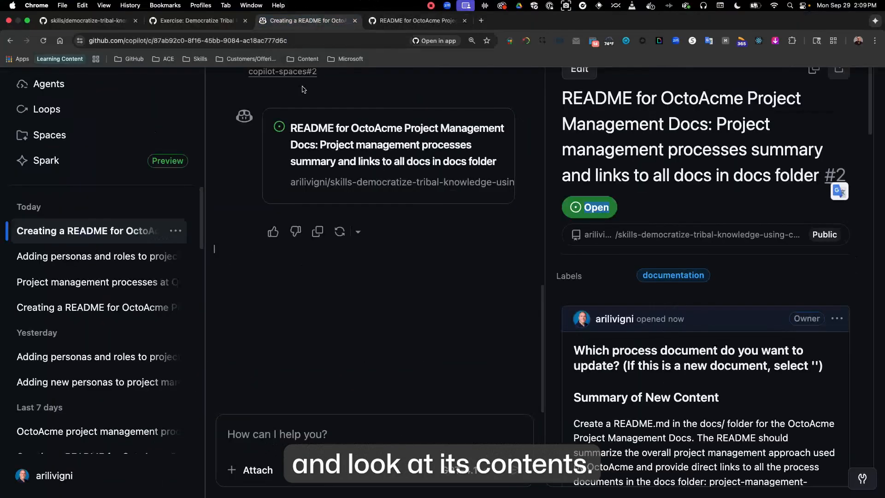
mouse_move(246, 1)
click(230, 19)
scroll(353, 200, down, 6)
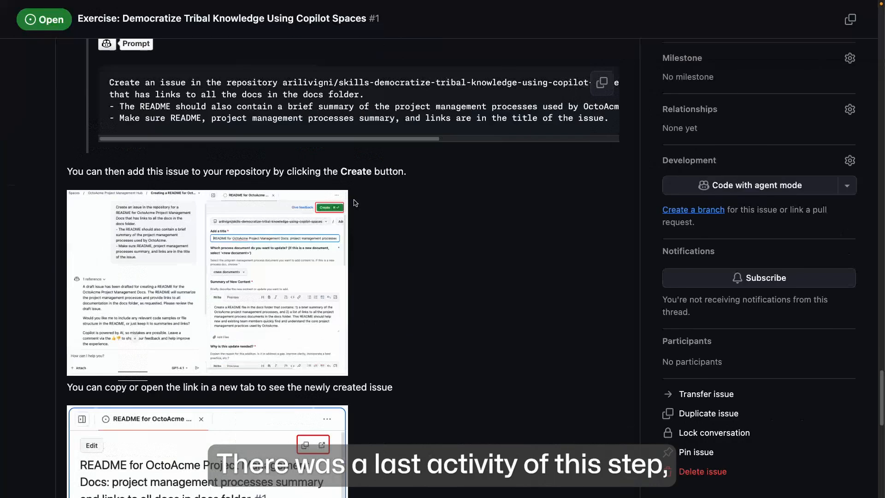
scroll(353, 200, down, 5)
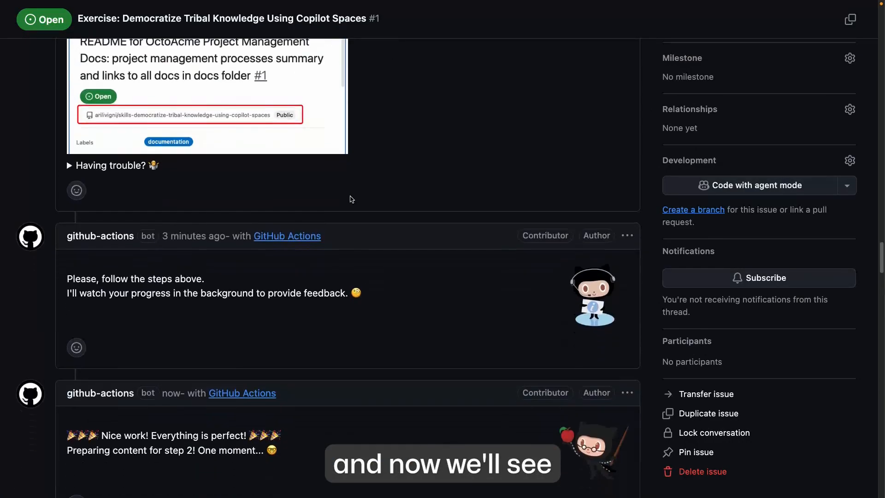
scroll(351, 198, down, 1)
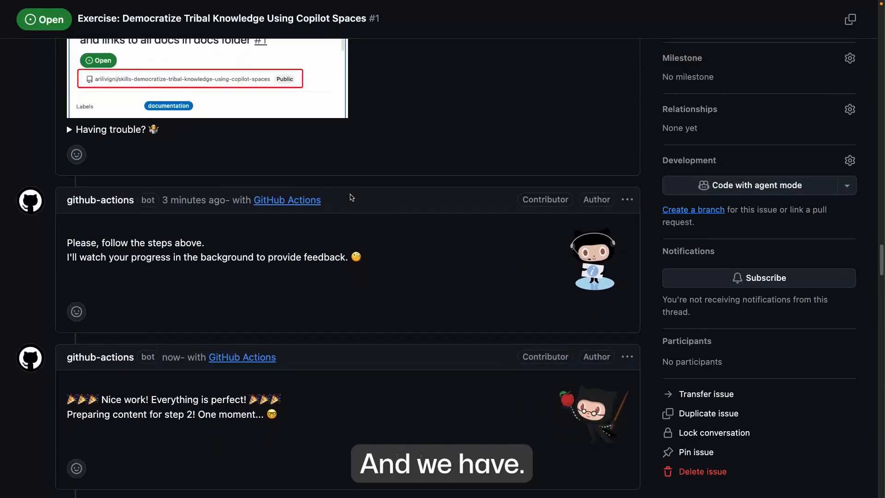
Read the Step 2 objectives, the required-model note and the activity for summarizing the project management process docs
scroll(297, 214, down, 10)
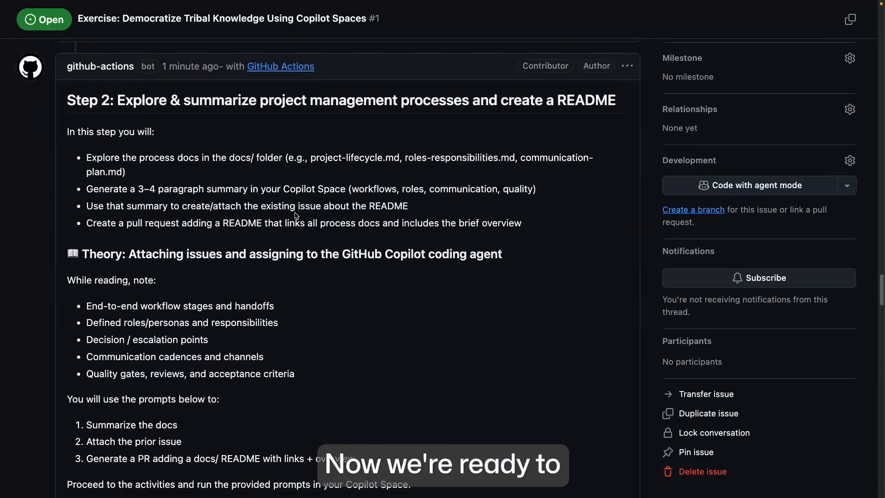
scroll(297, 216, down, 1)
drag(86, 121, 525, 193)
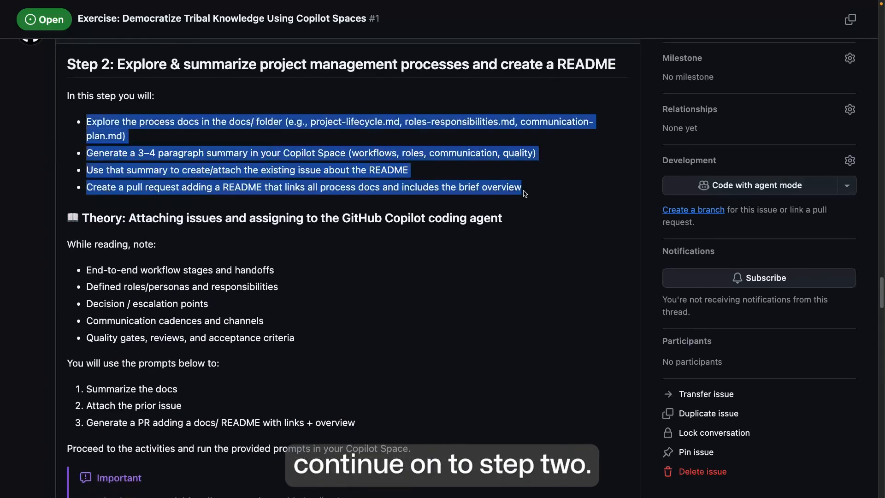
scroll(141, 270, down, 6)
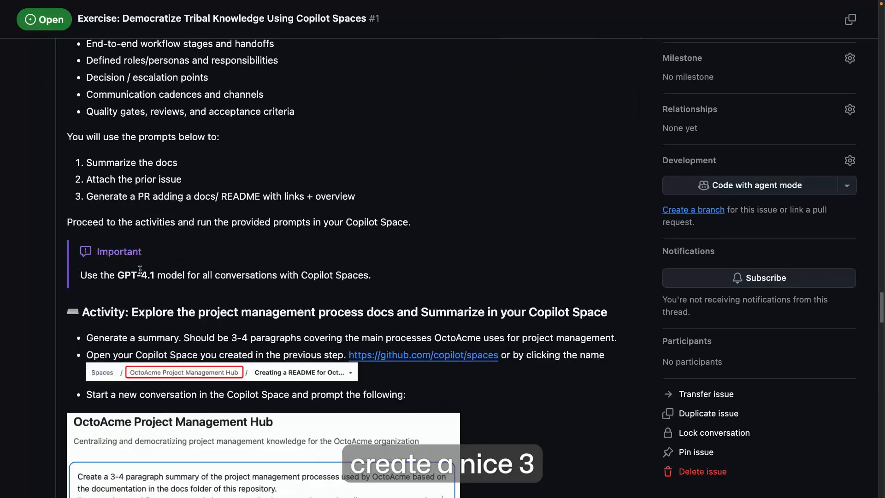
drag(87, 276, 375, 278)
scroll(328, 270, down, 4)
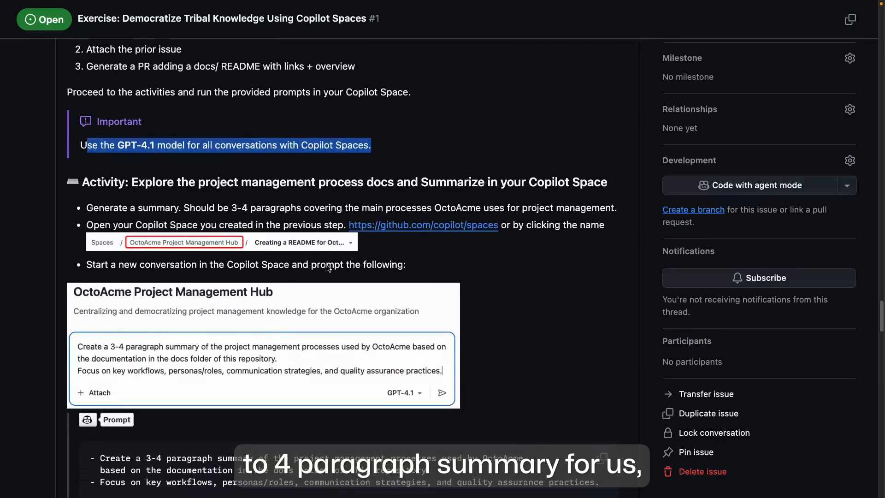
Copy the exercise's 3-4 paragraph summary prompt and submit it as a new conversation in the OctoAcme Project Management Hub space
click(301, 20)
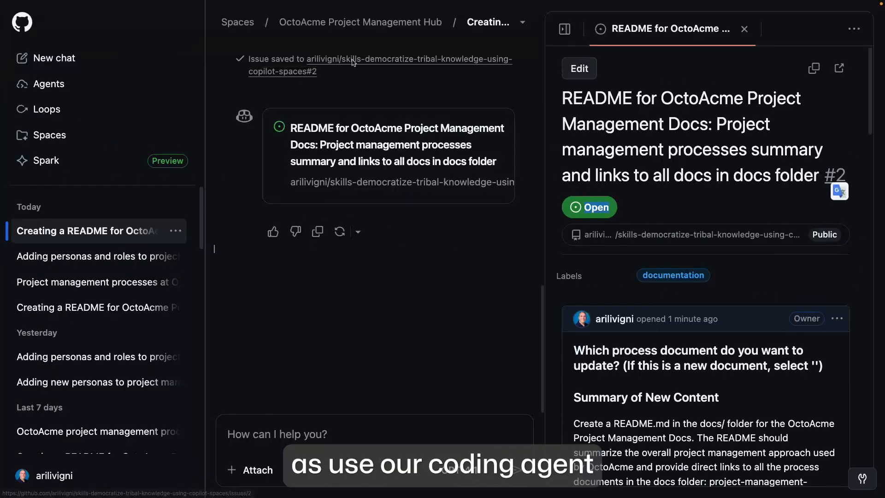
click(356, 30)
mouse_move(221, 3)
click(207, 21)
scroll(325, 243, down, 2)
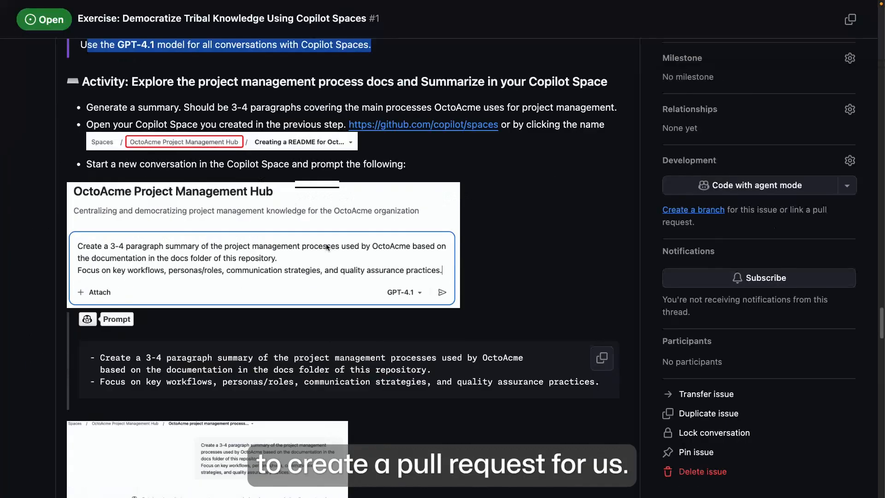
click(323, 21)
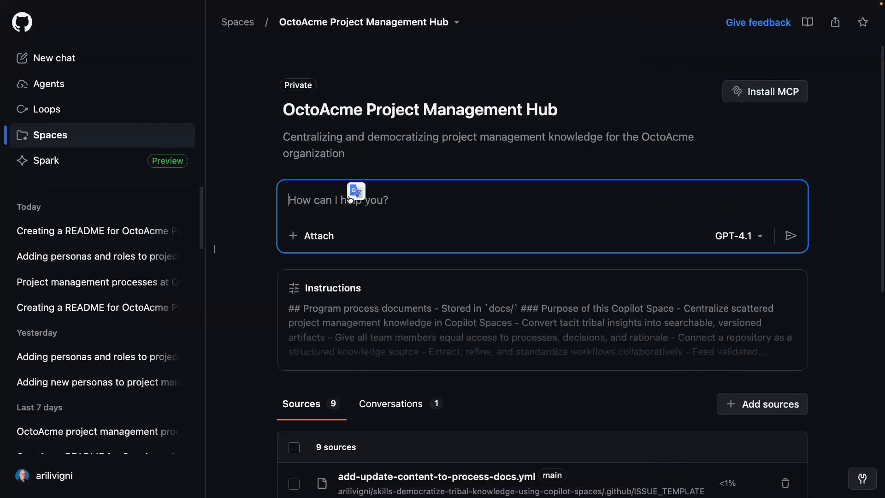
text(- Create a 3-4 paragraph summary of the project management processes used by OctoAcme   based on the documentation in the docs folder of this repository. - Focus on key workflows, personas/roles, communication strategies, and quality assurance practices.)
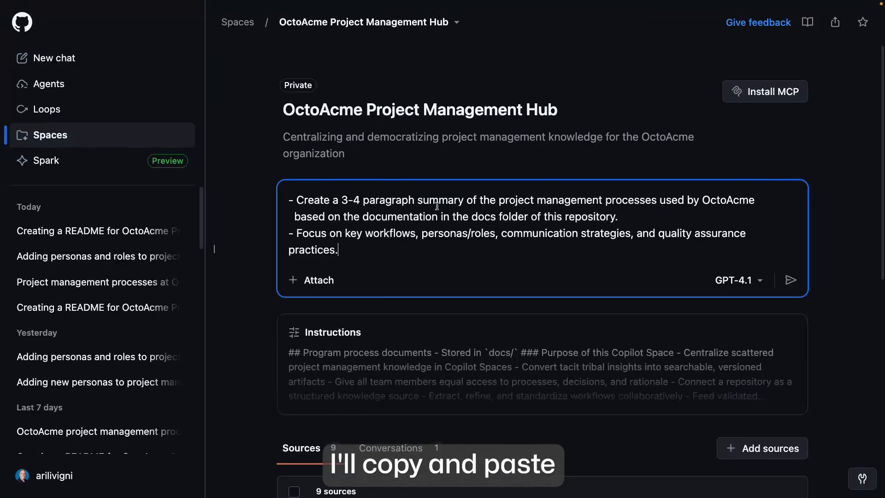
click(789, 281)
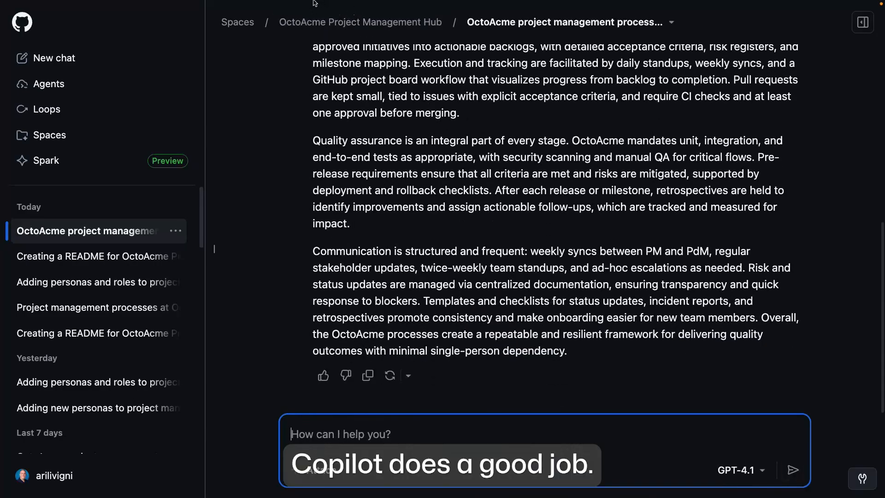
Open the repository's issues list from the attach-an-issue activity in a new tab and copy the README issue's link to verify its number
click(212, 21)
scroll(413, 287, down, 6)
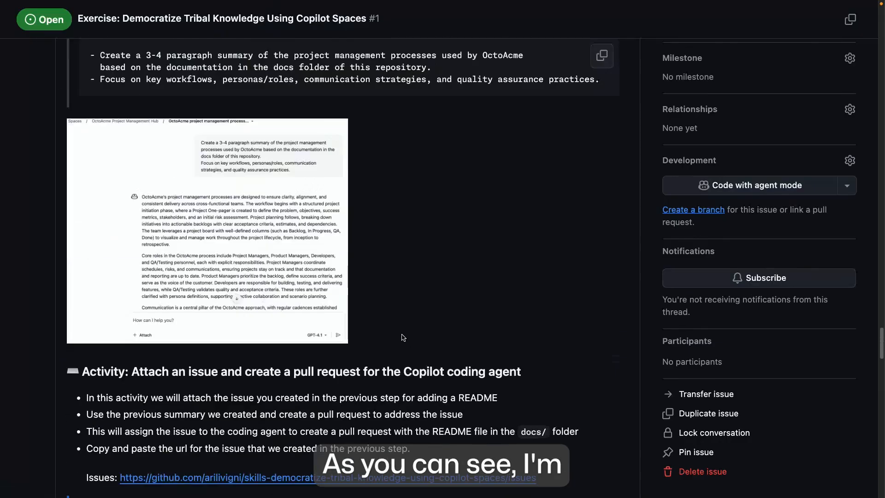
scroll(411, 342, down, 5)
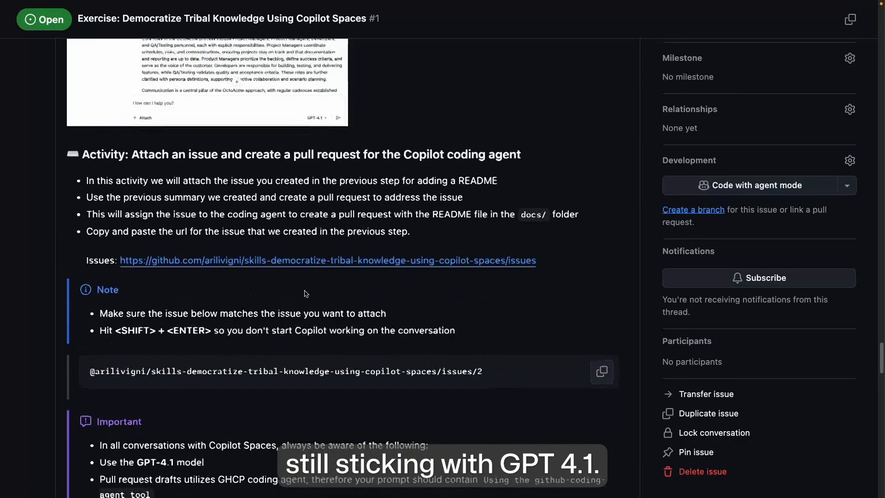
scroll(306, 294, down, 3)
right_click(370, 166)
click(406, 170)
click(309, 21)
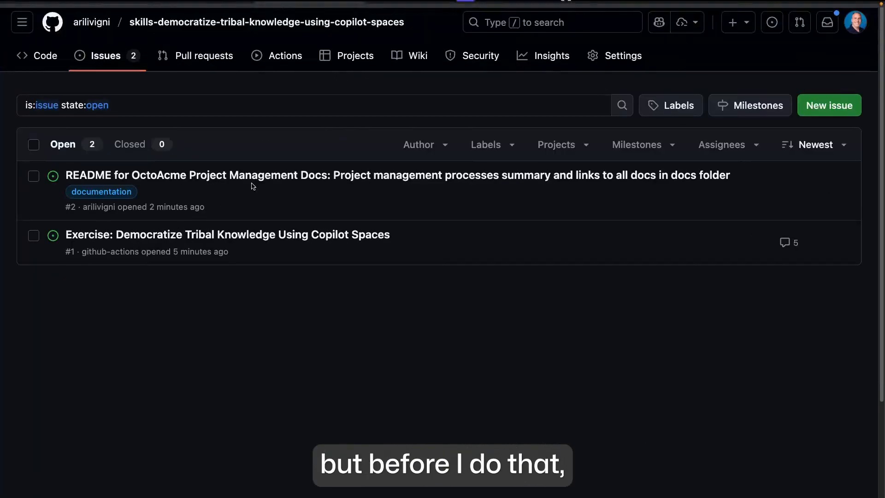
right_click(261, 179)
click(297, 238)
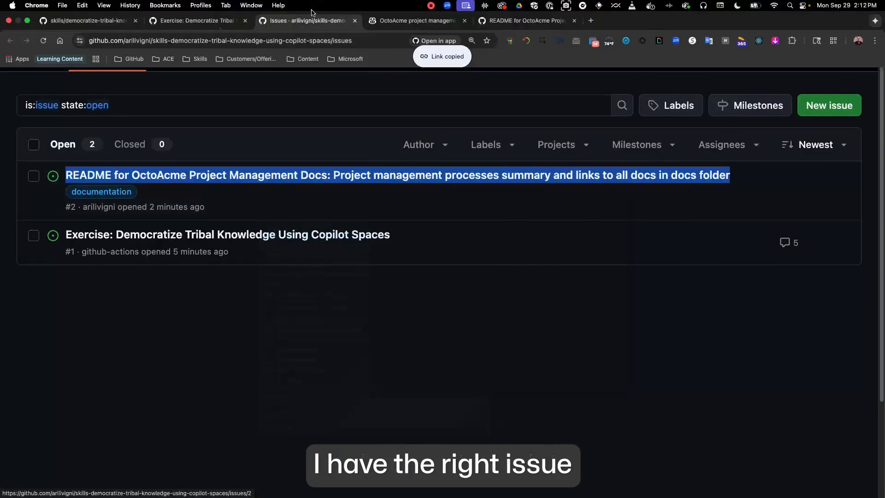
Copy the exercise's reference to issue 2 and paste it into the space's summary conversation to attach the README issue
key(ctrl+shift+Tab)
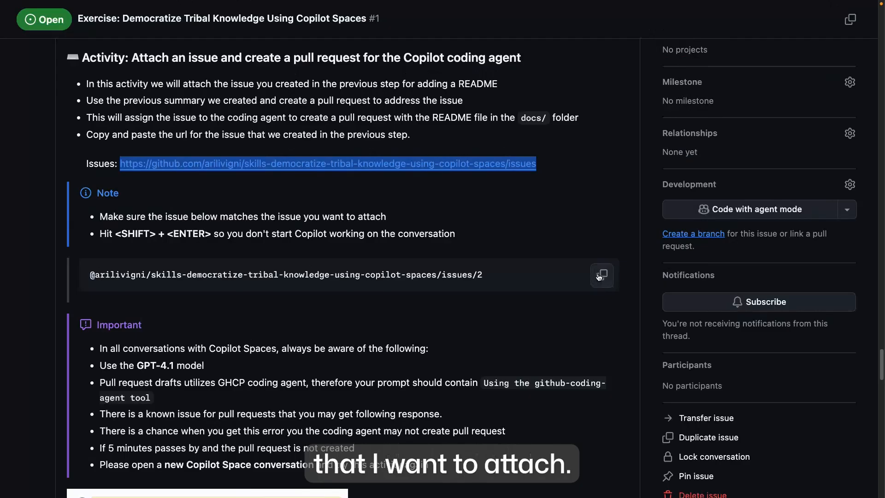
click(608, 280)
click(304, 21)
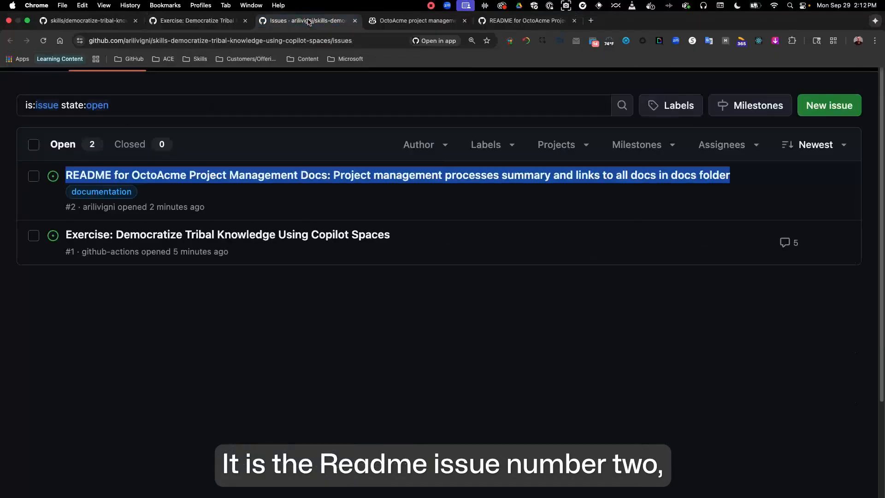
click(399, 21)
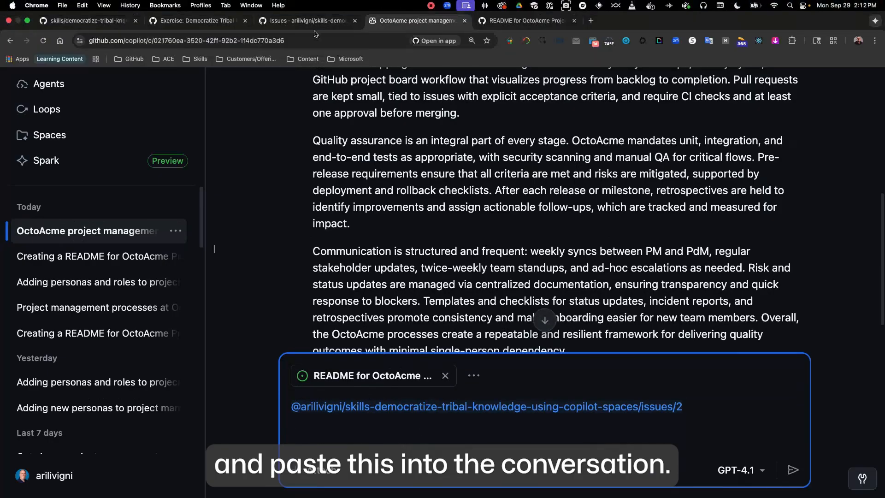
Add the exercise's github-coding-agent pull request prompt below the attached issue, submit it, and allow Copilot to open the pull request
click(306, 21)
drag(216, 23, 261, 28)
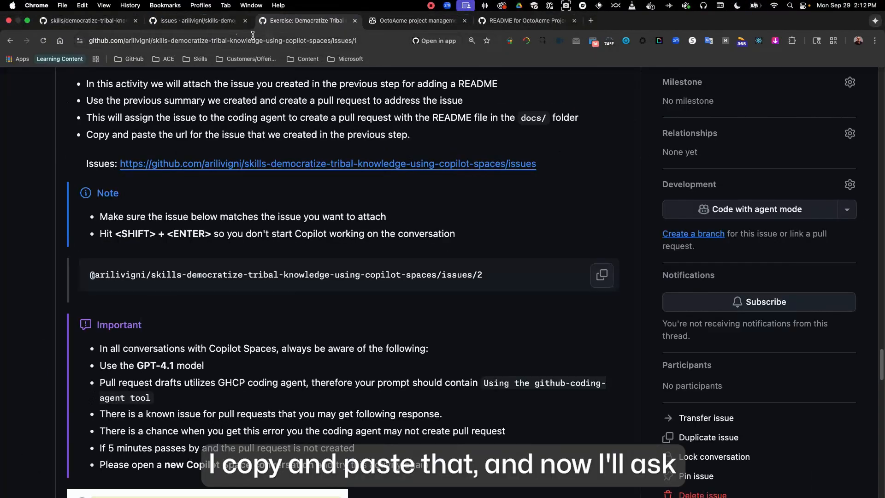
scroll(548, 343, down, 7)
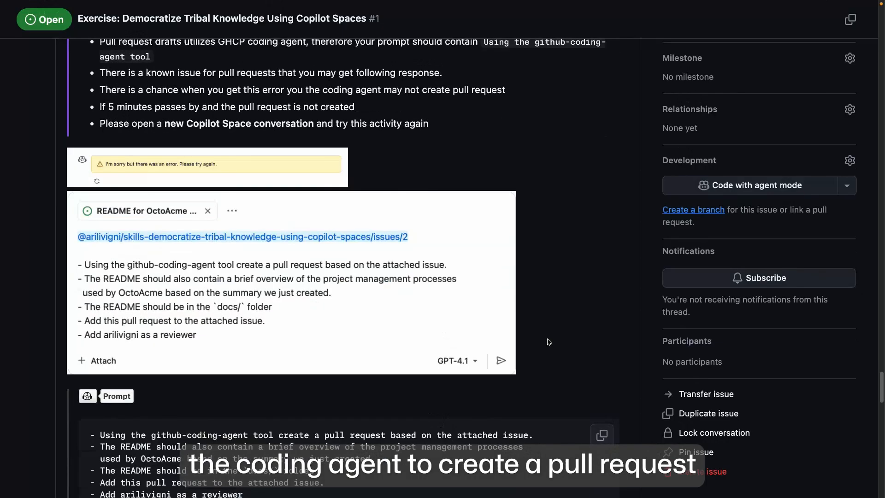
mouse_move(393, 24)
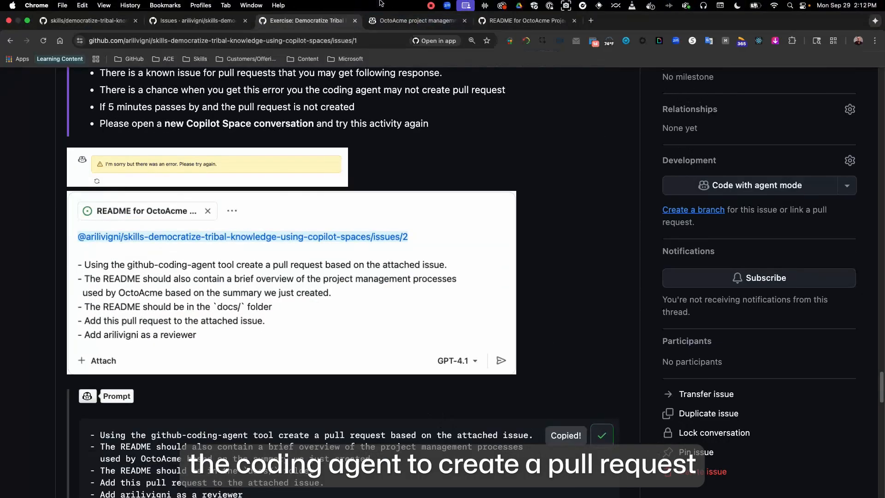
click(393, 23)
key(super+v)
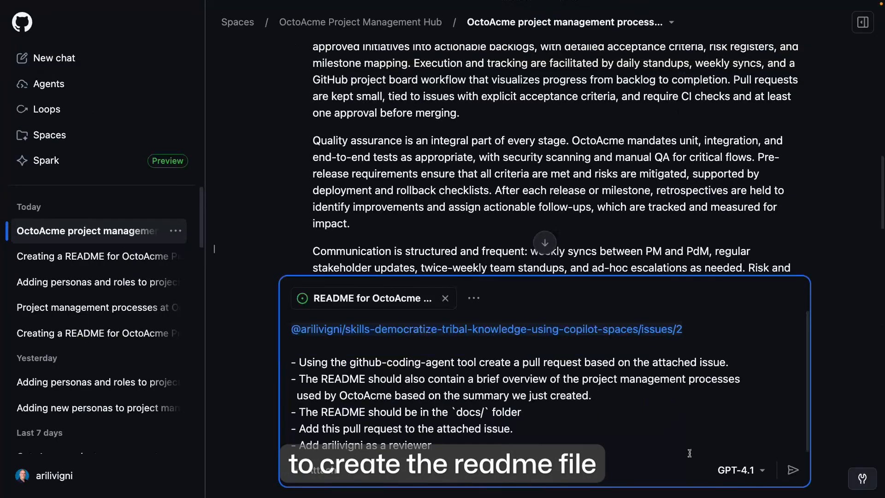
click(792, 471)
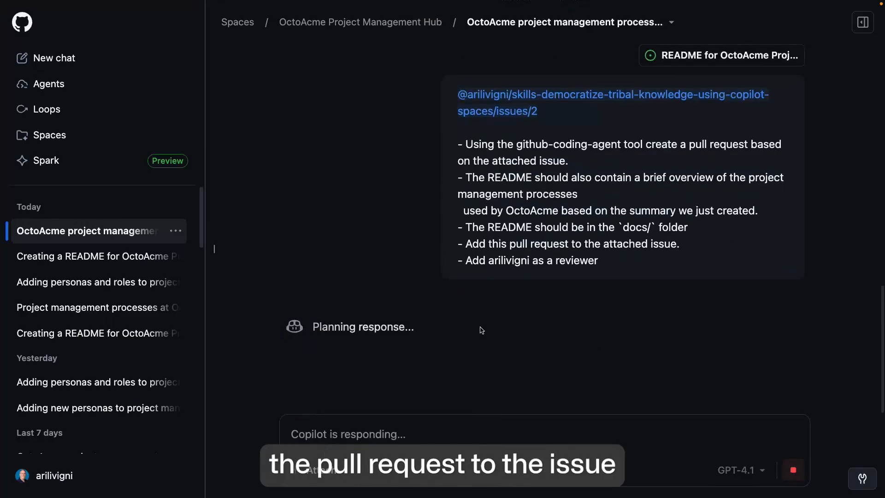
click(346, 339)
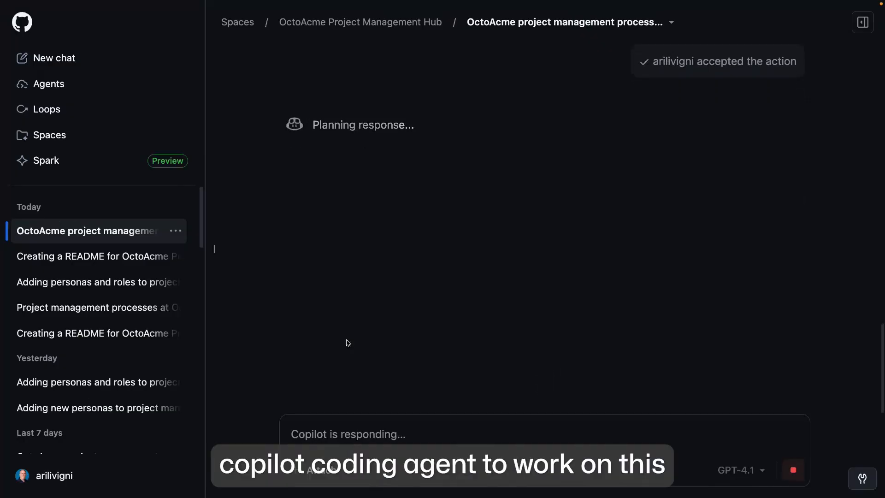
Review the exercise's notes on the known pull request error and on allowing the pull request creation
mouse_move(253, 1)
click(287, 23)
scroll(376, 221, down, 5)
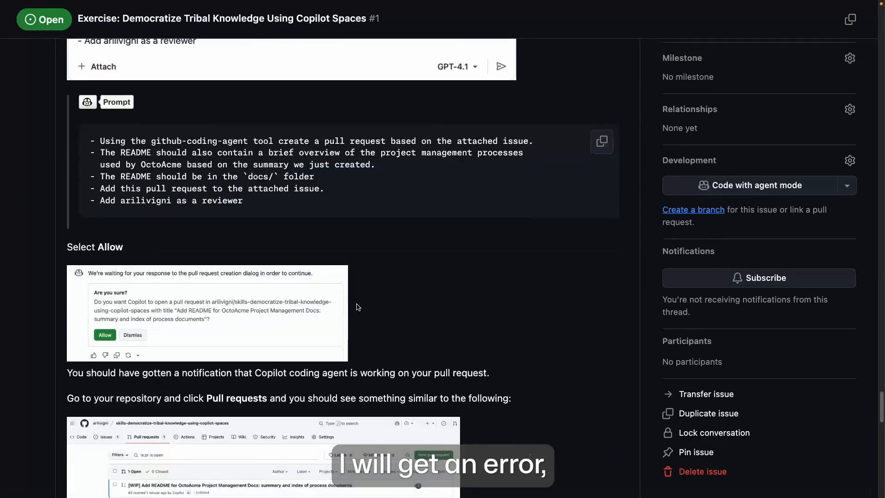
scroll(357, 295, up, 6)
scroll(355, 268, down, 4)
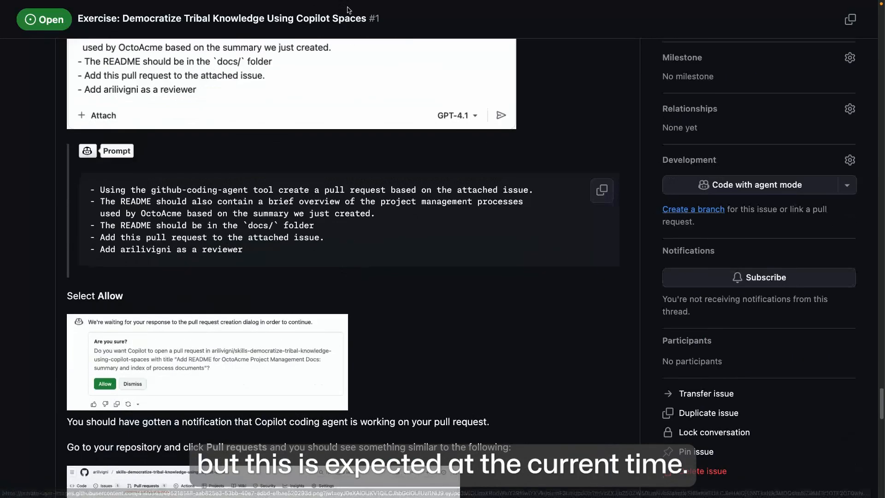
Open the repository's pull requests and view the draft "[WIP] Add docs/README.md summarizing OctoAcme project management processes and linking all docs"
mouse_move(489, 1)
click(491, 22)
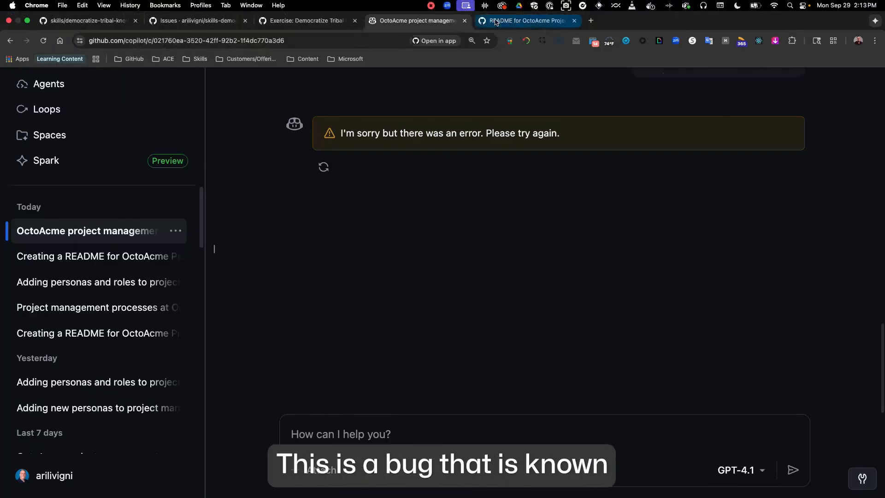
click(495, 20)
click(195, 61)
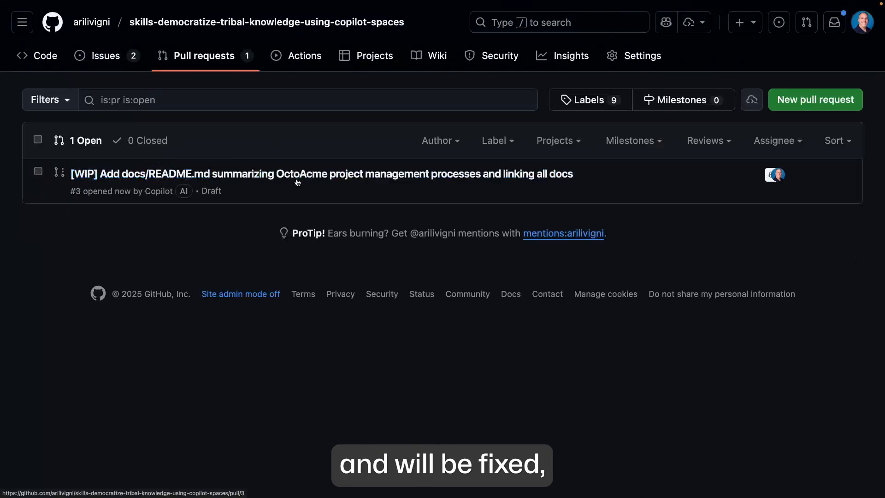
click(323, 176)
scroll(513, 255, down, 5)
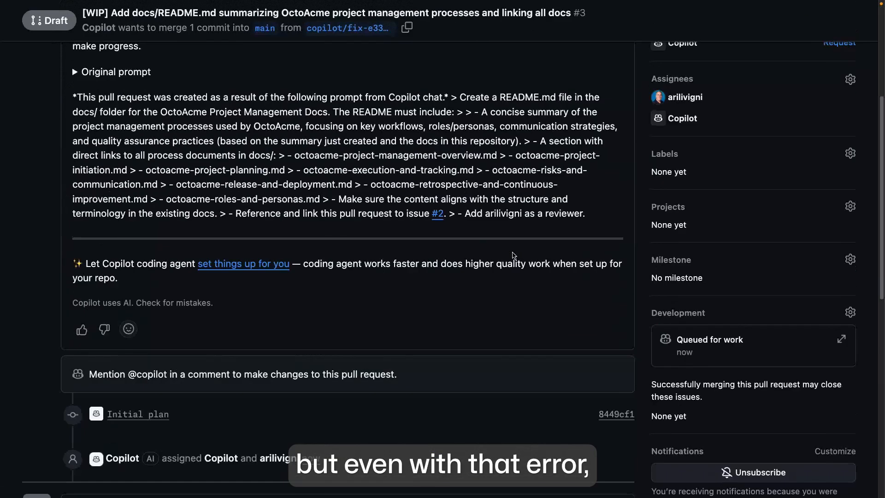
Expand the original prompt in the draft pull request and review its description, assignments and merge status
click(74, 72)
scroll(323, 231, down, 3)
scroll(693, 146, up, 4)
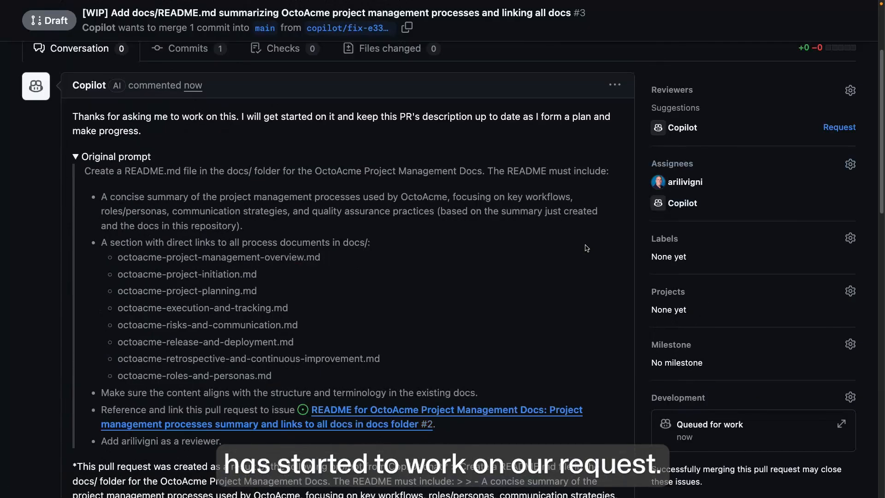
scroll(587, 248, down, 10)
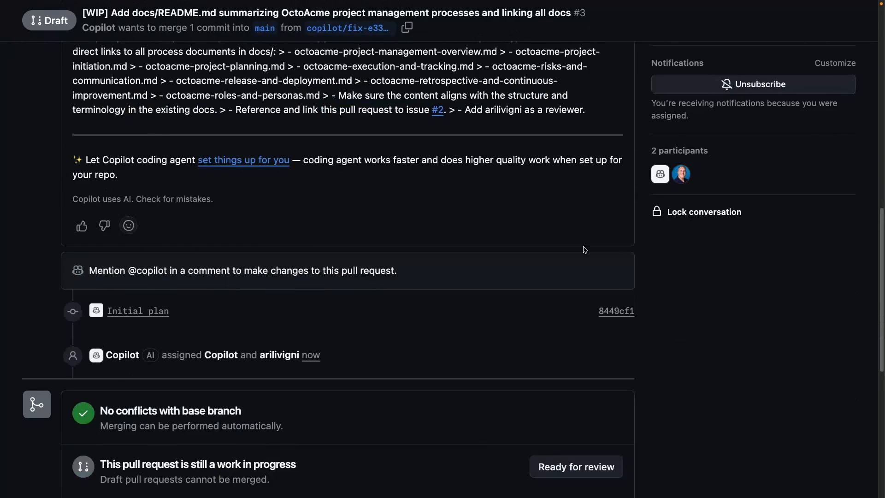
scroll(585, 249, down, 2)
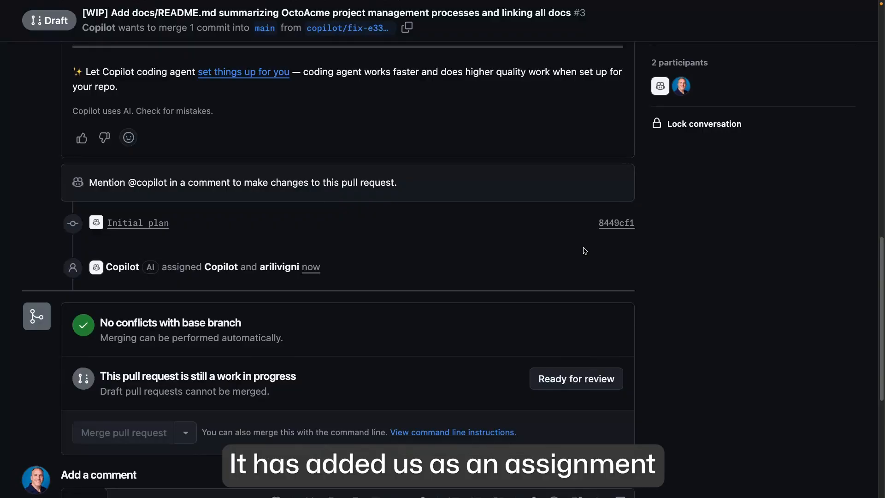
Open the Copilot coding agent's session for the draft pull request in a new tab
scroll(582, 253, up, 1)
right_click(587, 338)
click(604, 342)
click(636, 9)
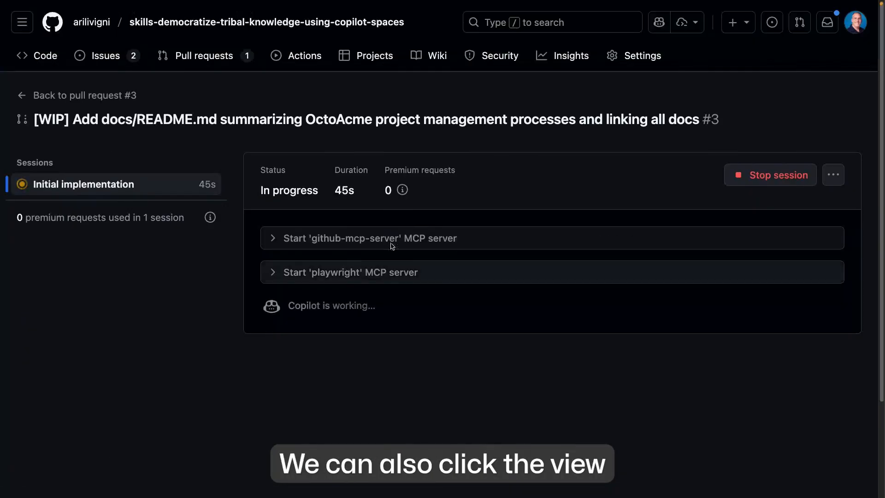
Read the exercise's notes on following the coding agent's session and submitting the pull request review
click(307, 9)
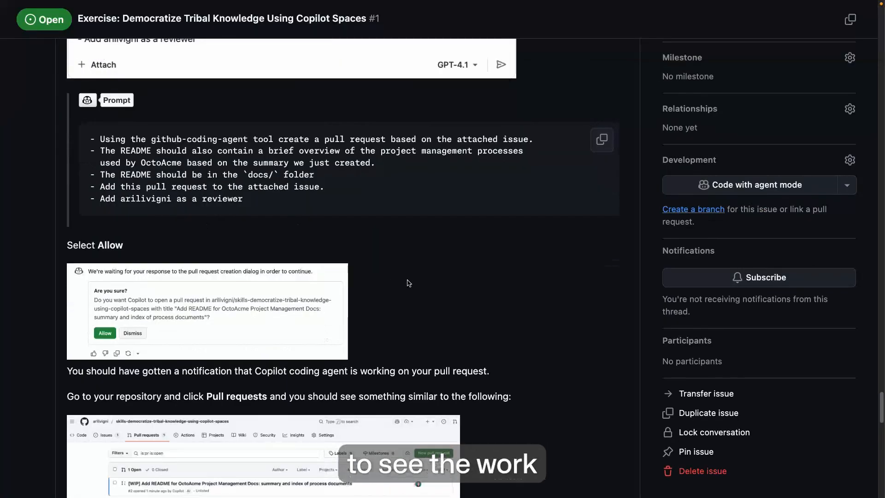
scroll(408, 282, down, 5)
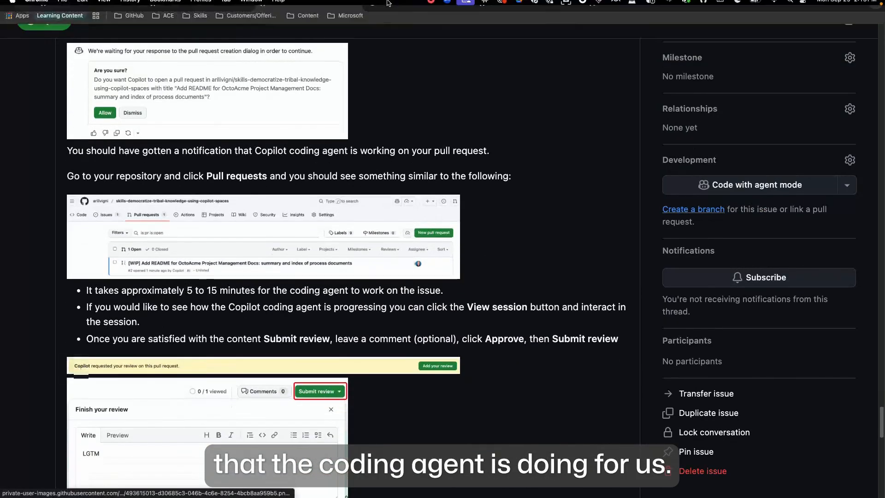
Open the README issue for the OctoAcme Project Management Docs and check the pull request linked in its timeline
click(388, 9)
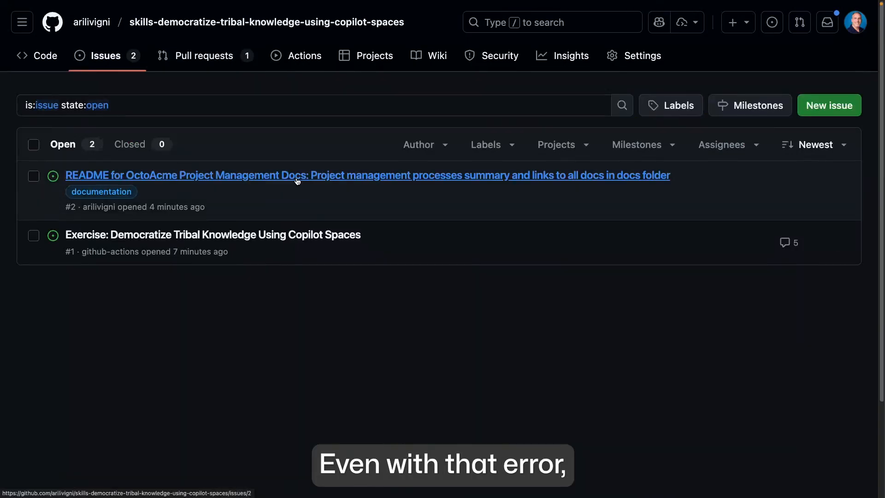
click(323, 179)
scroll(438, 247, down, 12)
scroll(439, 246, down, 4)
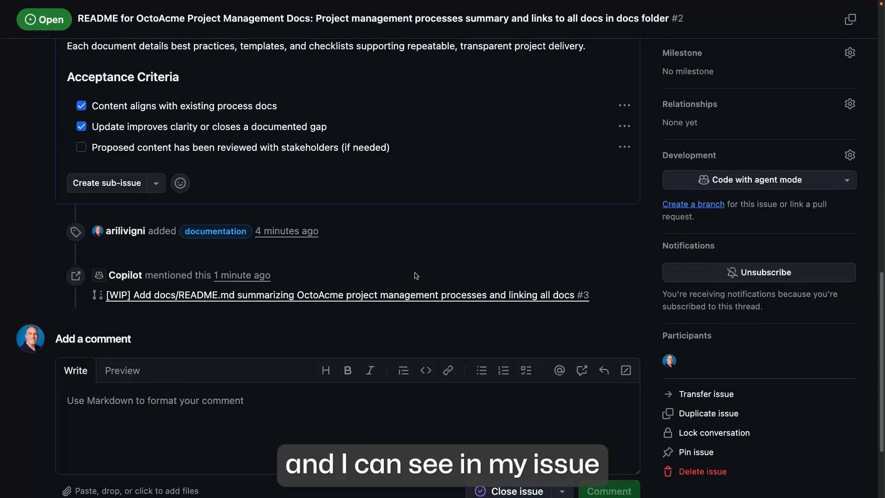
right_click(563, 295)
click(576, 243)
mouse_move(470, 3)
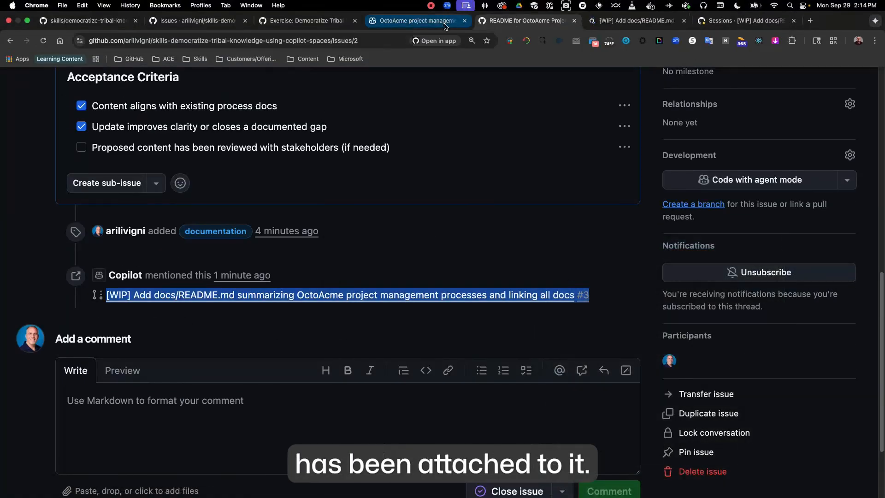
Return to the draft docs/README.md pull request and request a review from the repository owner's account
click(631, 23)
scroll(641, 201, down, 3)
scroll(641, 201, up, 2)
right_click(38, 238)
click(52, 280)
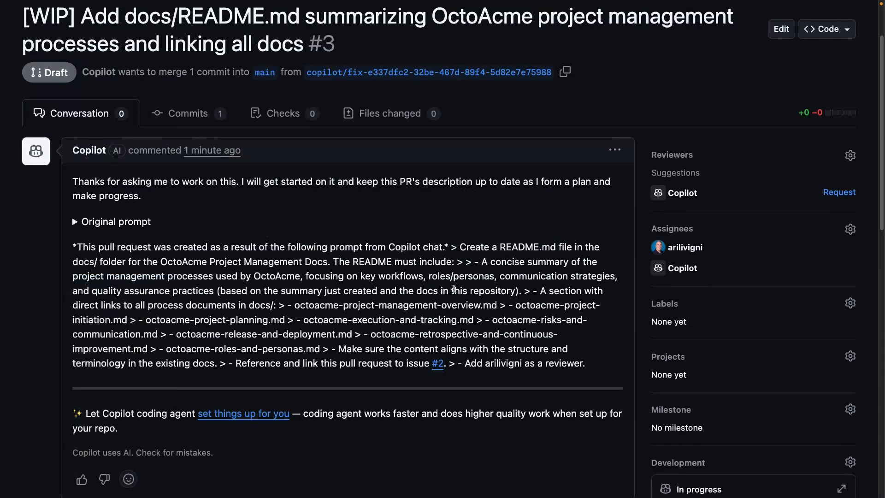
click(850, 155)
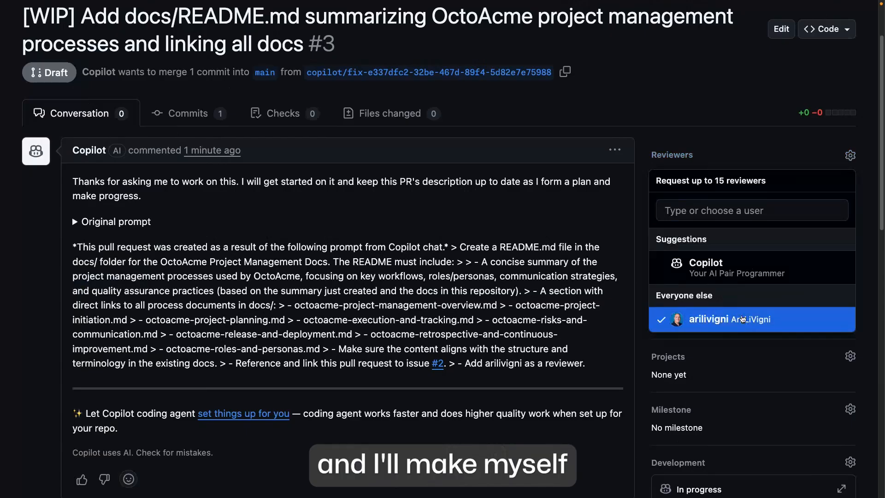
click(18, 294)
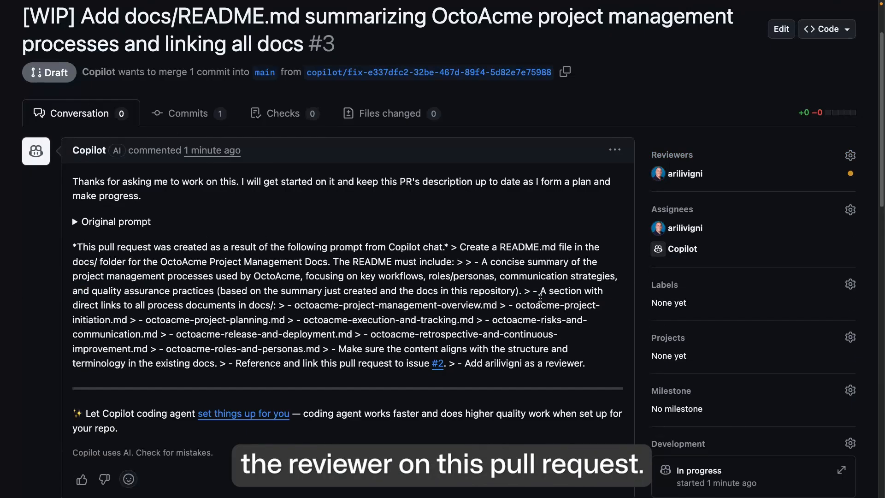
Check the Copilot coding agent's progress by viewing its session for the draft pull request
scroll(540, 299, up, 2)
mouse_move(381, 3)
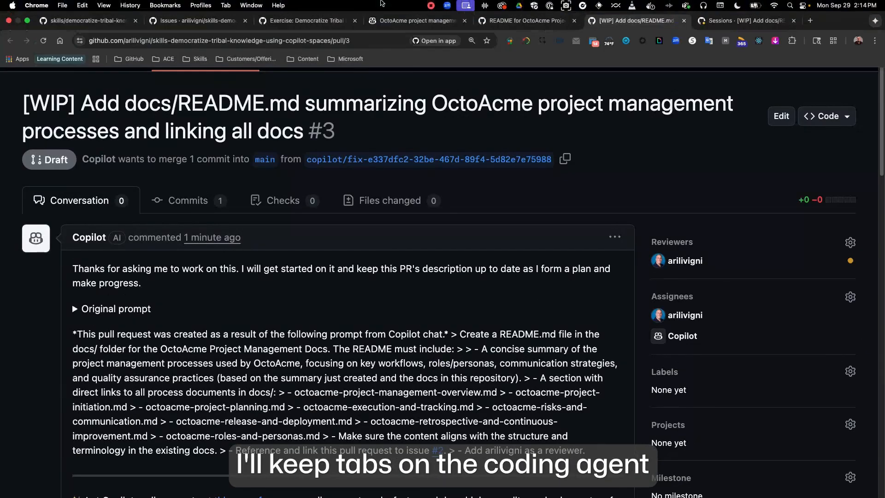
click(527, 26)
click(402, 22)
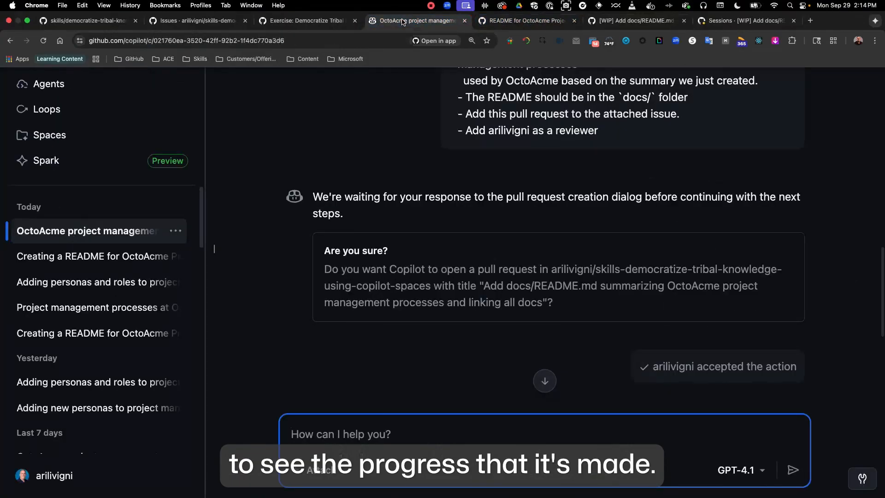
click(309, 21)
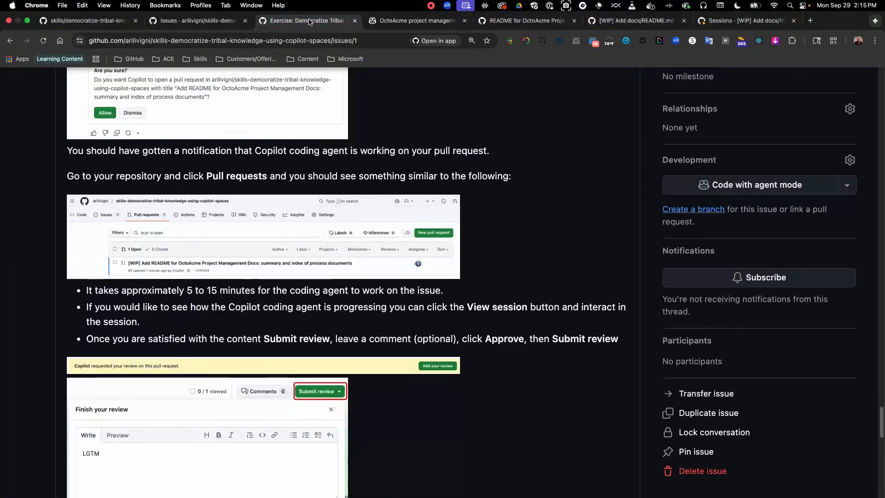
click(636, 20)
click(603, 300)
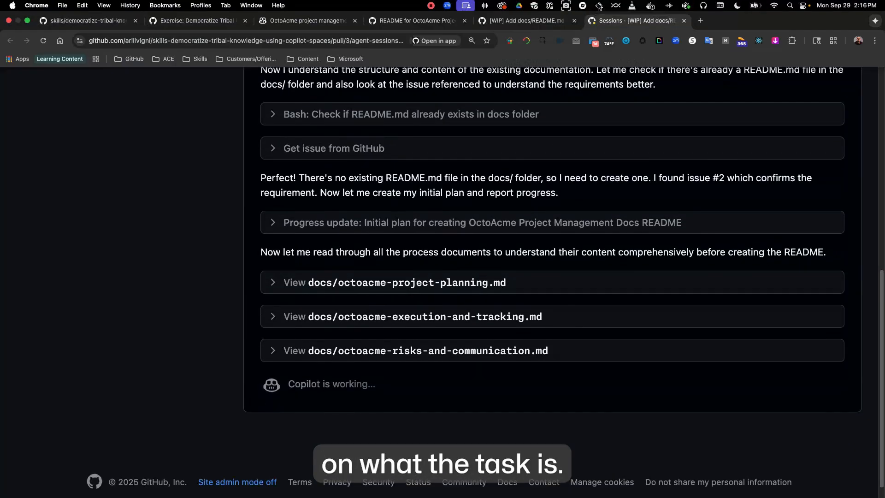
Go back to the pull request conversation and check the task checklist in Copilot's description
click(525, 20)
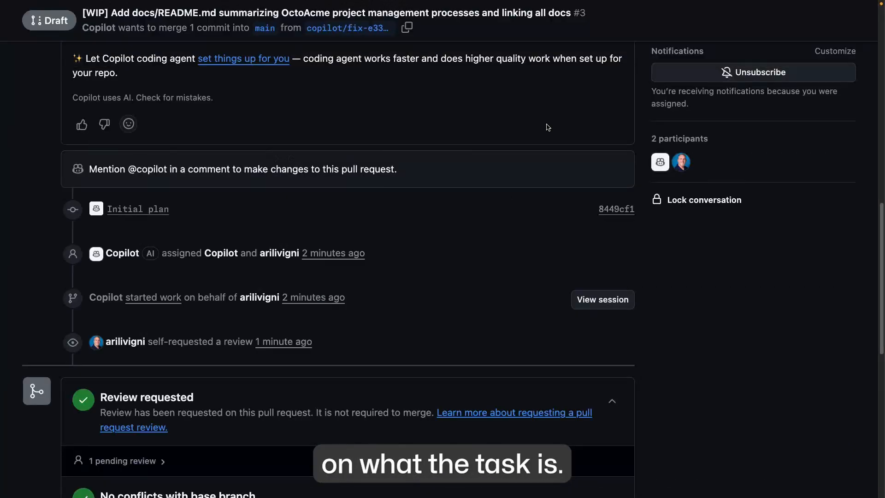
scroll(621, 358, up, 15)
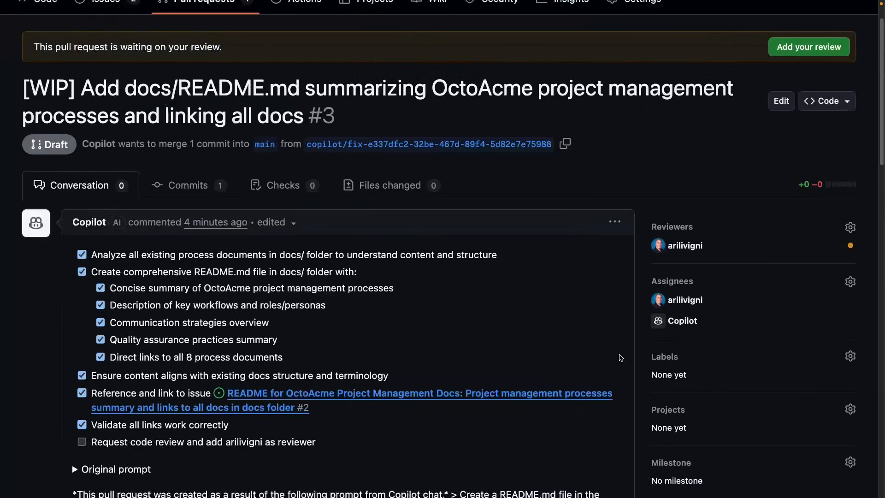
right_click(35, 373)
click(70, 280)
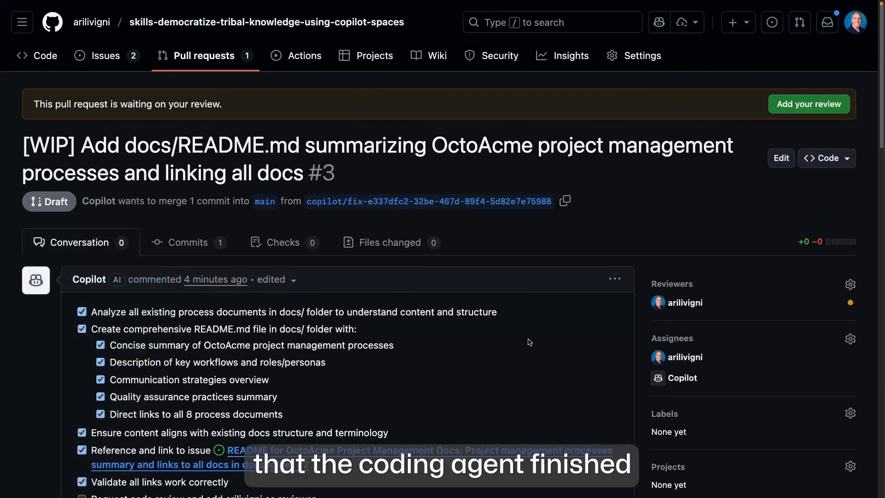
Review the added docs/README.md in the pull request's changed files, from the overview through the process document links
click(387, 246)
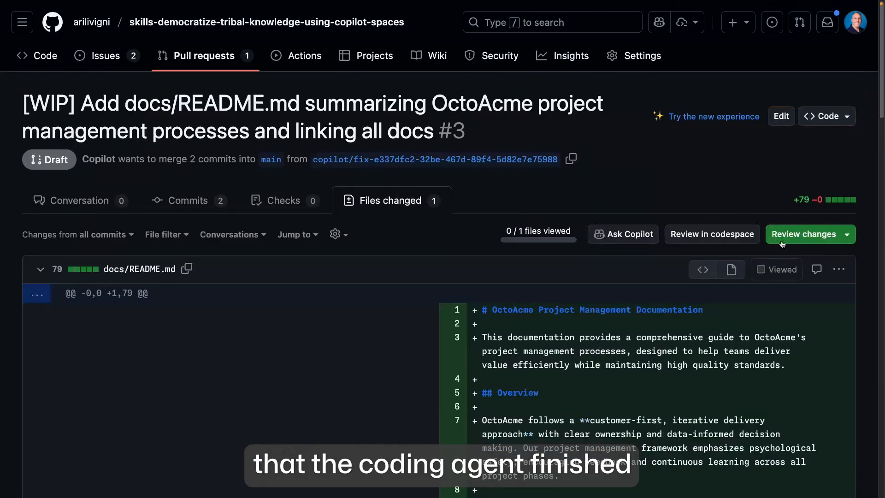
scroll(783, 277, down, 12)
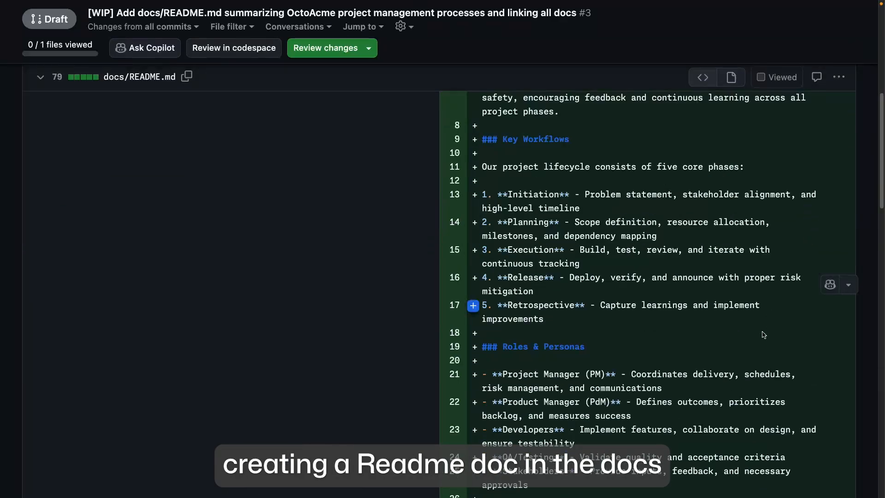
scroll(763, 335, down, 15)
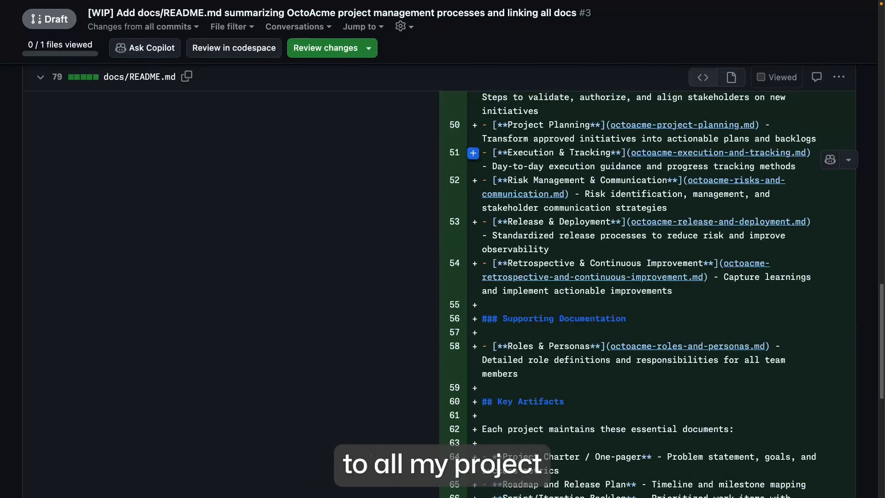
scroll(753, 333, up, 20)
Submit an approving review on the pull request with the comment "LGTM"
click(132, 188)
click(134, 190)
click(83, 154)
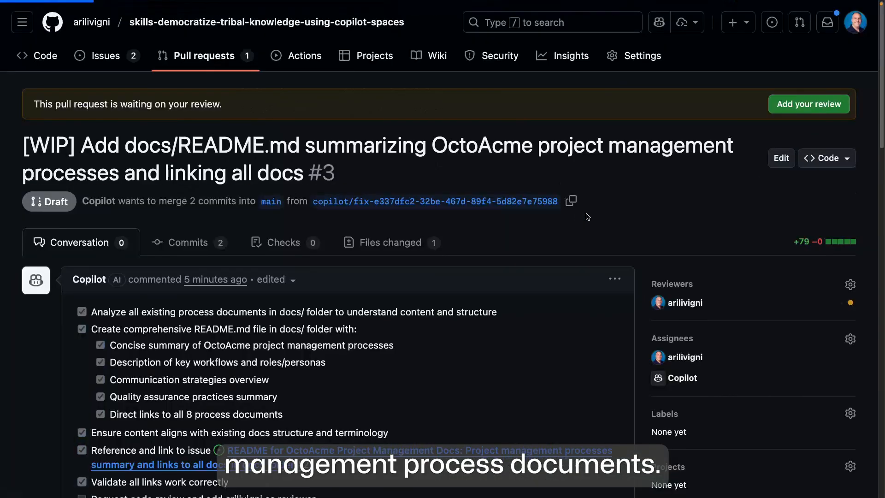
click(815, 108)
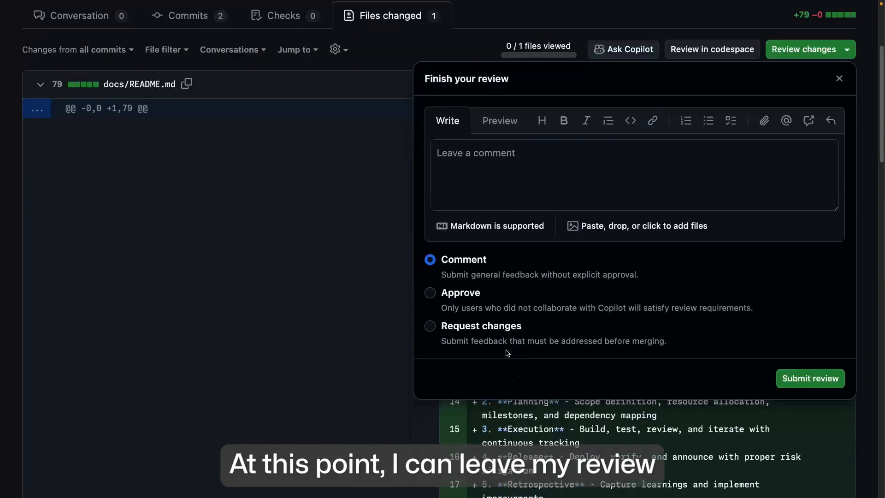
click(456, 293)
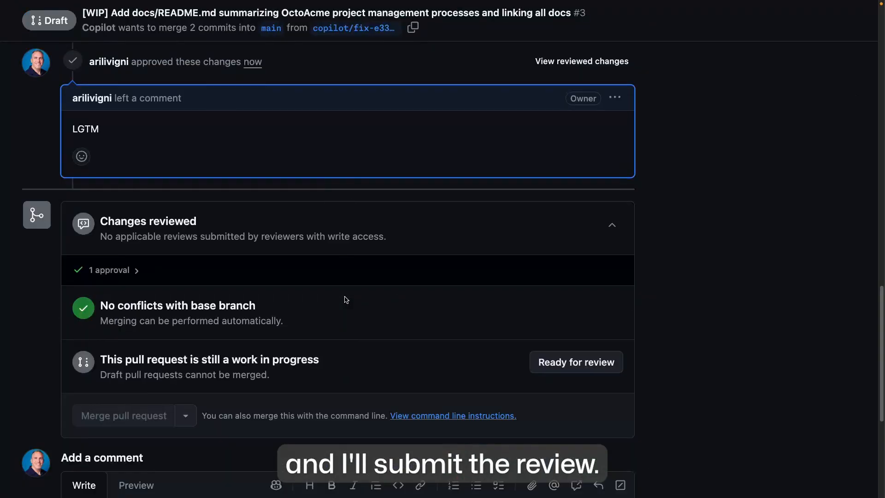
Mark the draft pull request as ready for review and merge it into main with the default commit message
click(602, 370)
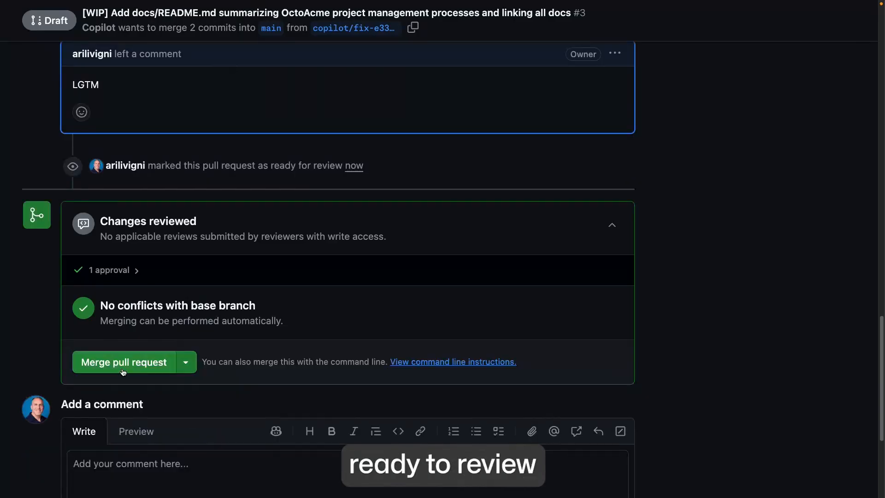
click(123, 366)
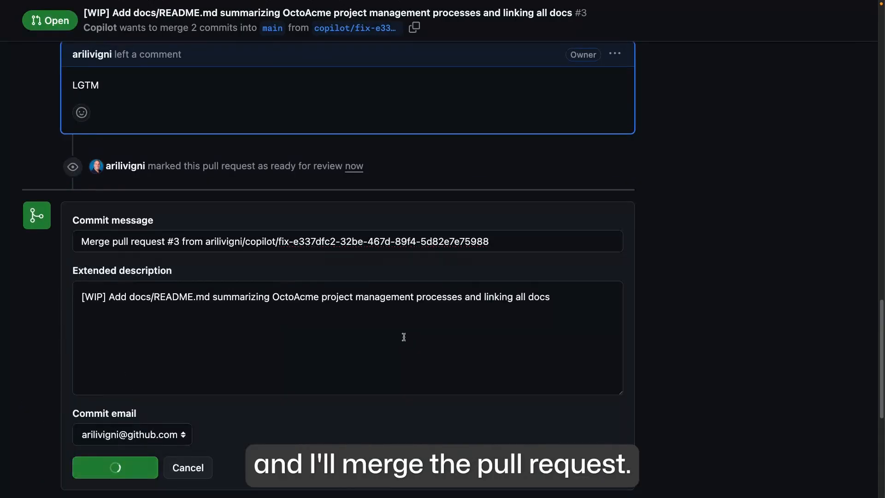
Return to the README issue and check its linked pull request and content after the merge
mouse_move(415, 1)
click(436, 24)
click(301, 22)
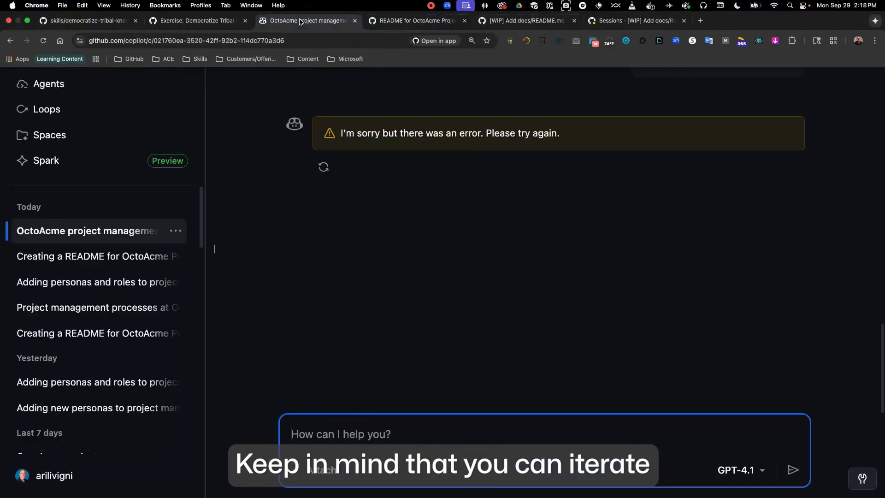
click(415, 21)
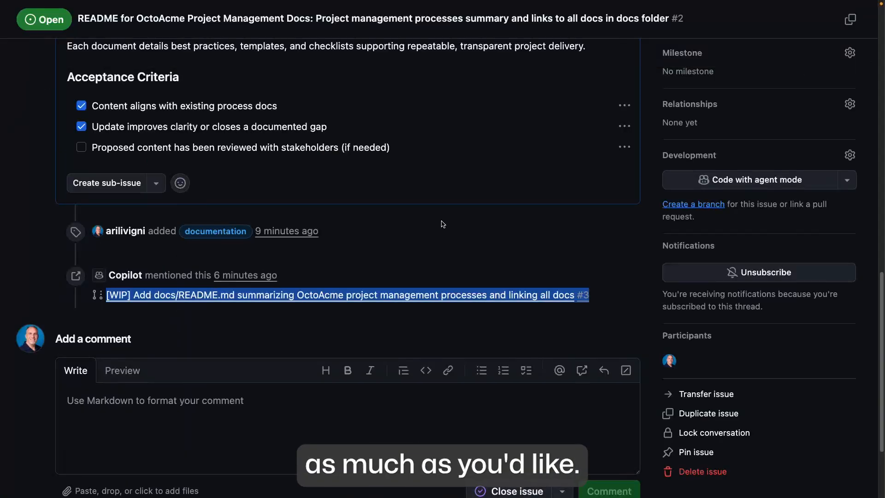
right_click(40, 157)
click(56, 194)
scroll(437, 236, down, 1)
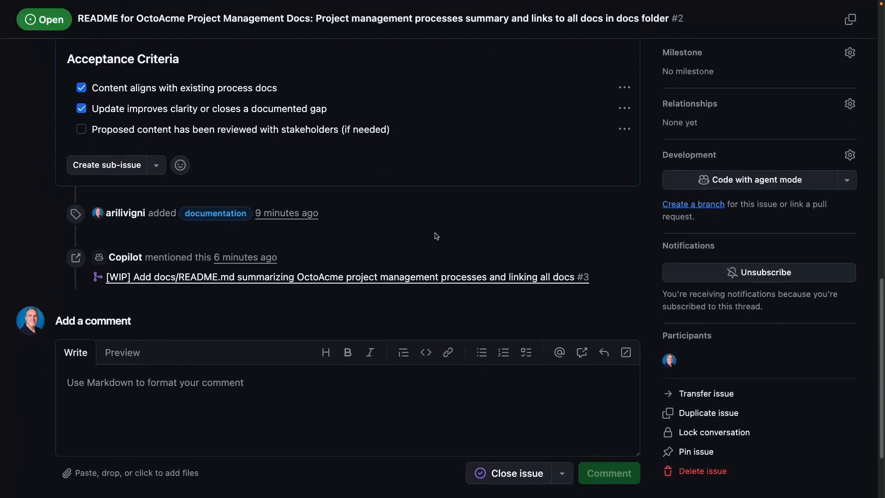
scroll(41, 83, up, 15)
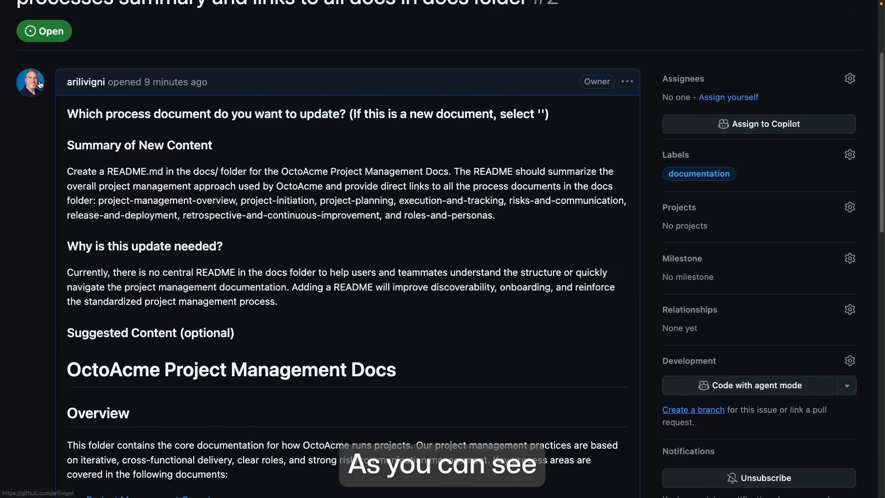
Review the exercise's Step 2 result and read the Step 3 instructions on attaching the issue template to a new conversation
click(207, 22)
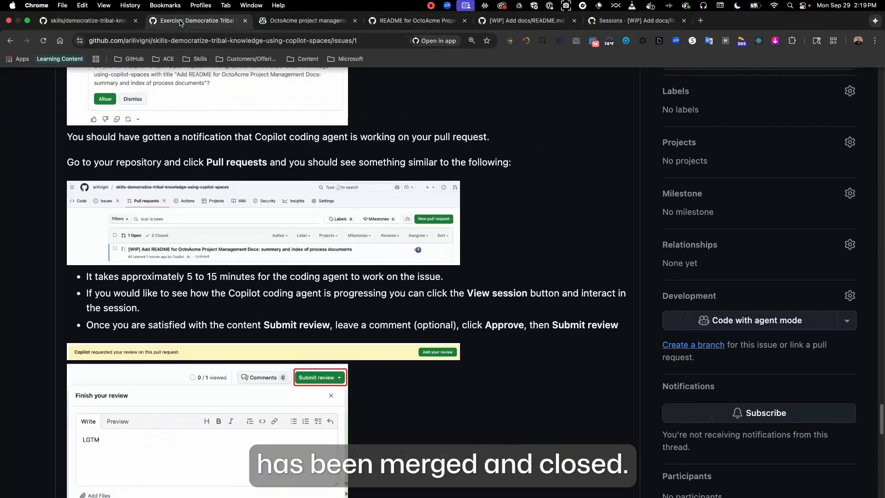
scroll(321, 236, down, 10)
scroll(317, 176, up, 8)
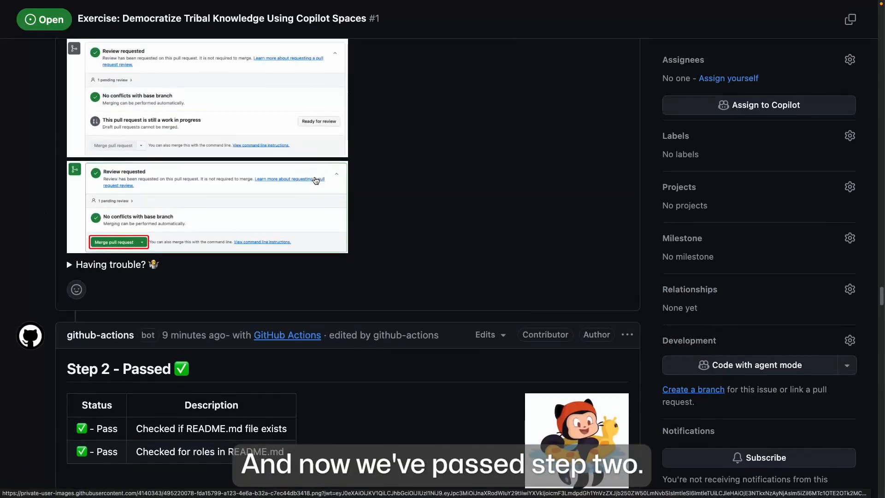
scroll(254, 249, down, 10)
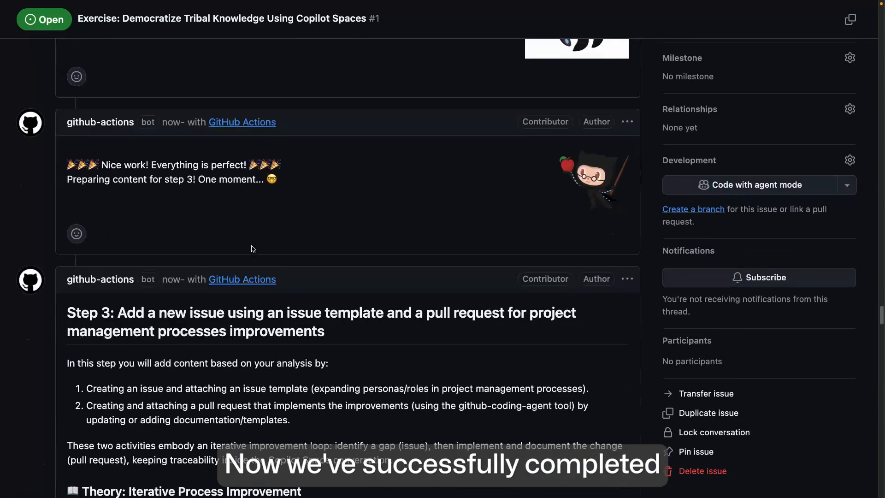
scroll(254, 249, down, 10)
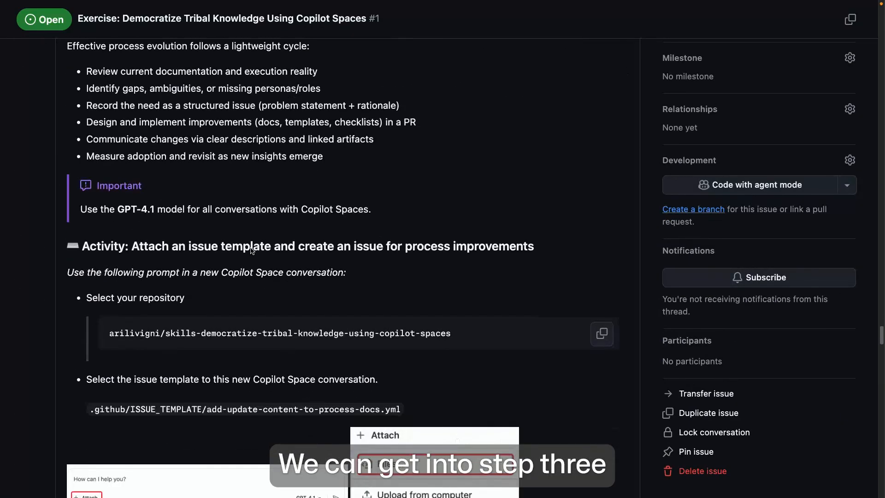
scroll(253, 250, down, 5)
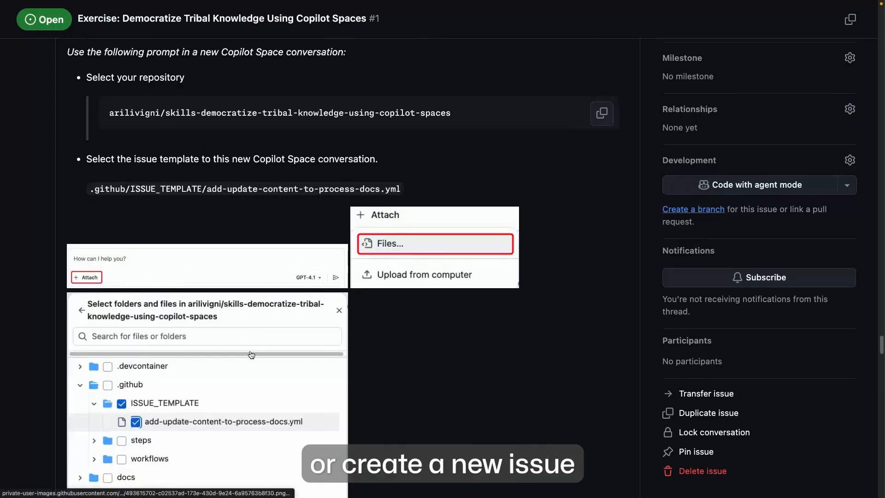
Copy the exercise's repository name, start a file attachment in the OctoAcme Project Management Hub space and choose that repository
mouse_move(381, 3)
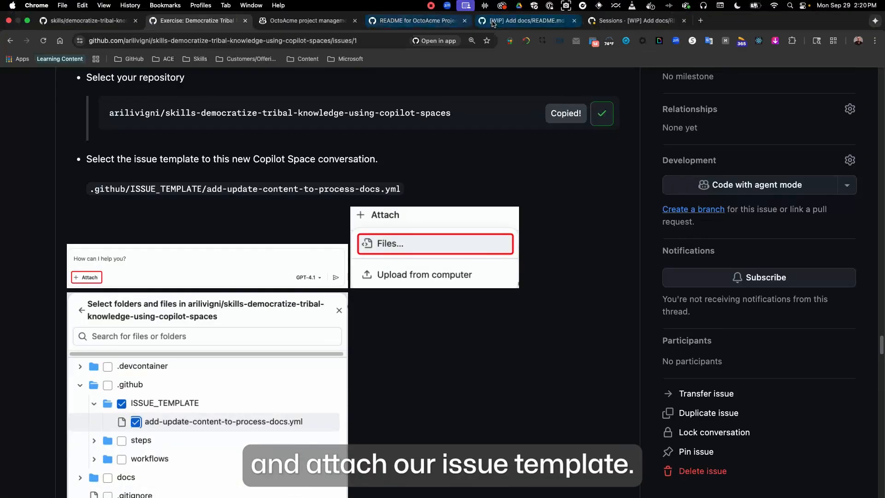
click(394, 21)
click(327, 21)
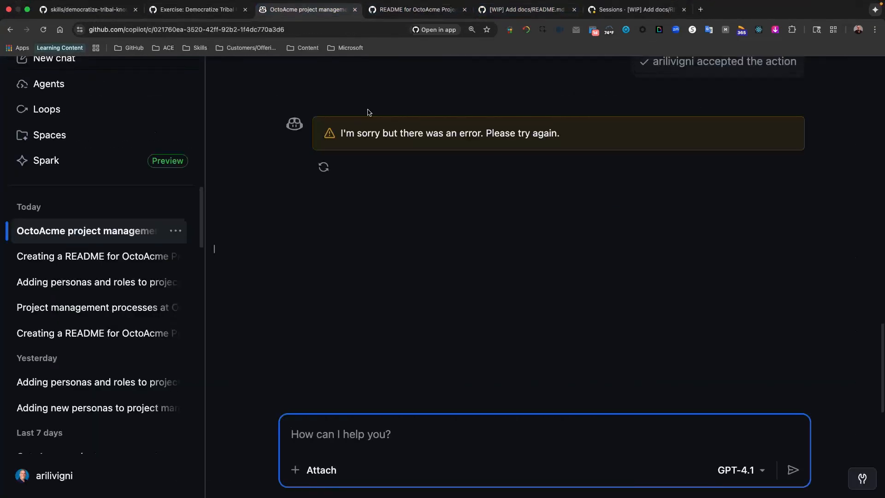
click(370, 23)
click(324, 237)
click(323, 277)
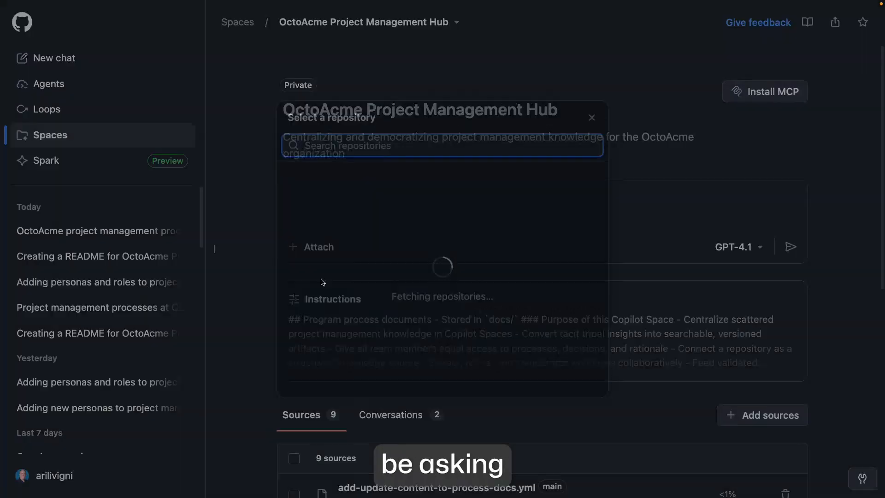
key(super+v)
click(366, 179)
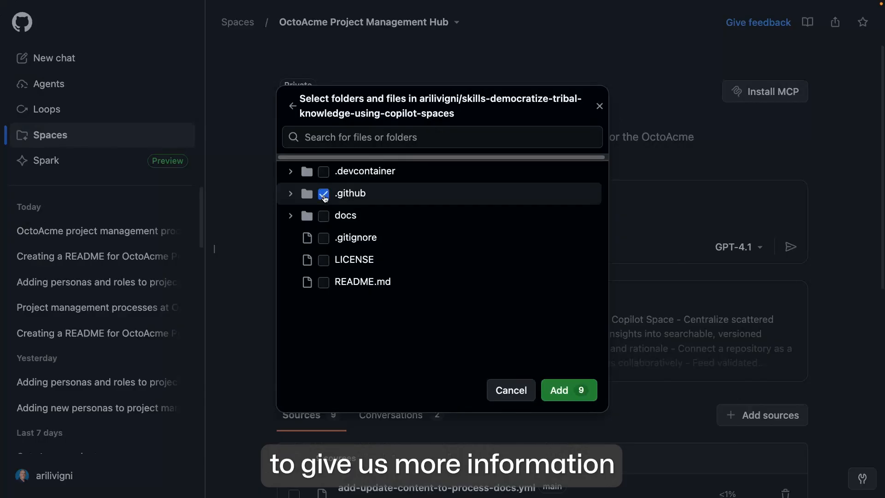
Attach only add-update-content-to-process-docs.yml from .github/ISSUE_TEMPLATE to the new conversation
click(290, 193)
click(341, 237)
click(340, 259)
click(307, 216)
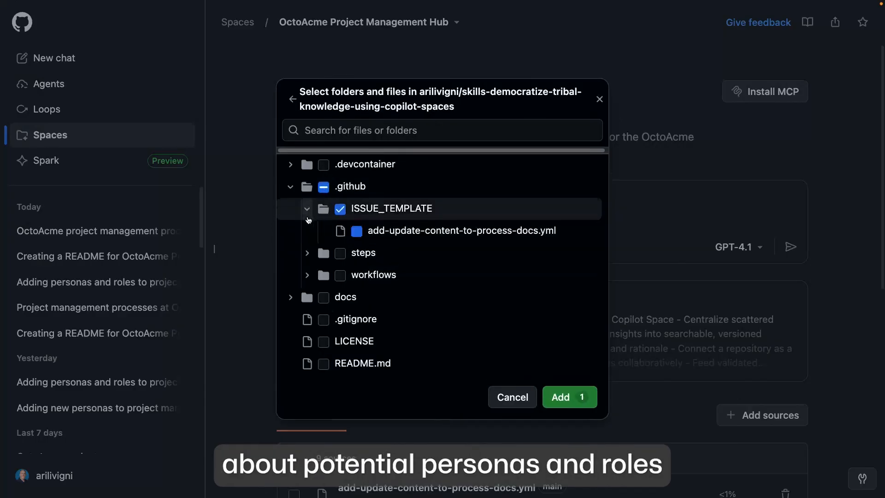
click(564, 397)
Copy the exercise's "Use the attached issue template" prompt and send it in the space conversation with the template attached
mouse_move(373, 25)
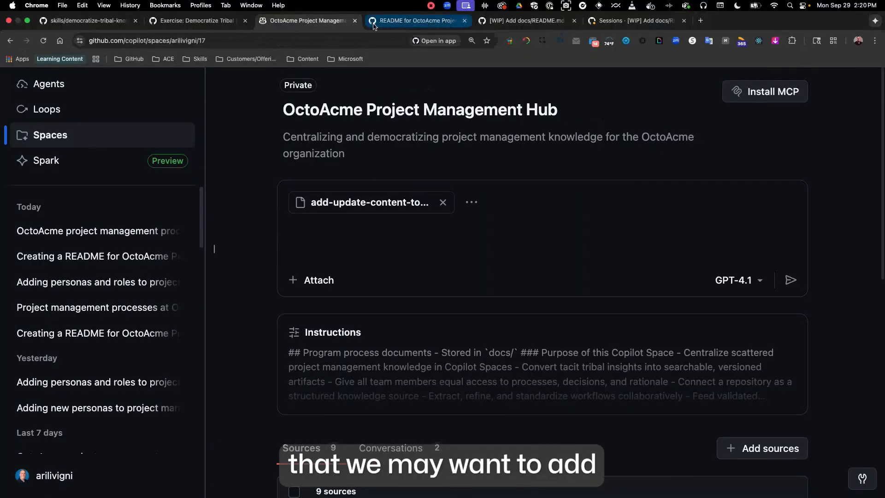
click(209, 22)
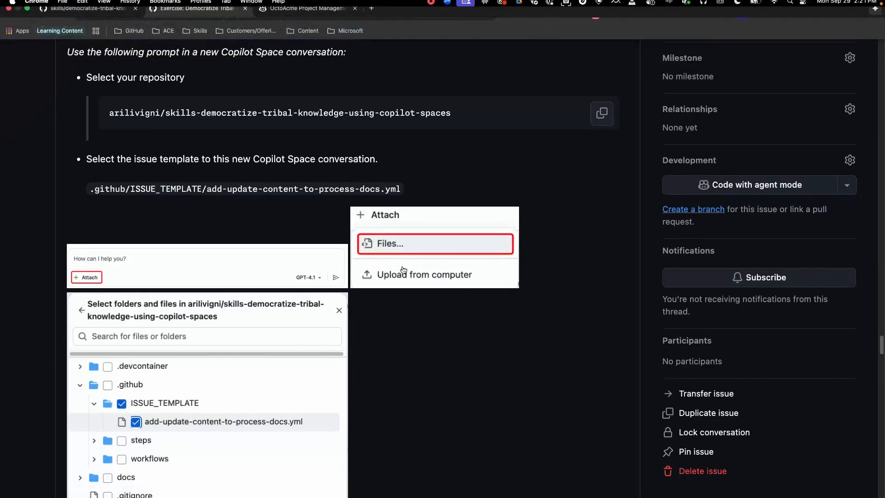
scroll(401, 281, down, 10)
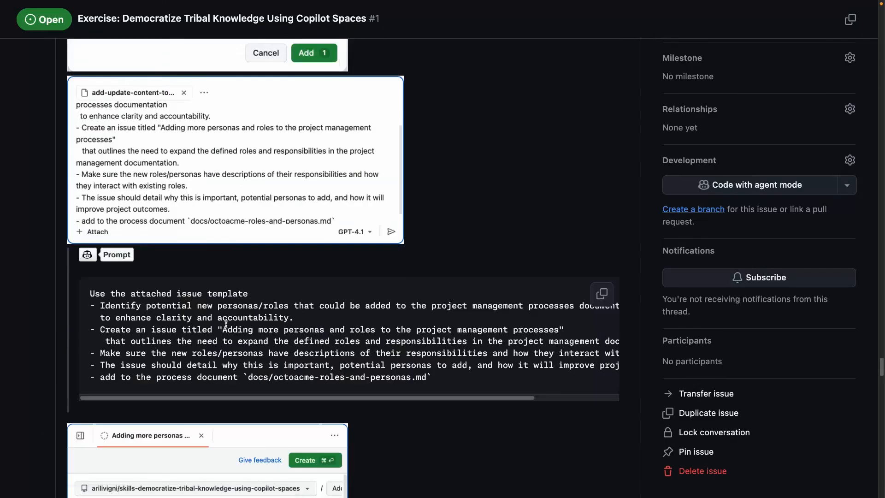
click(602, 293)
drag(89, 292, 463, 378)
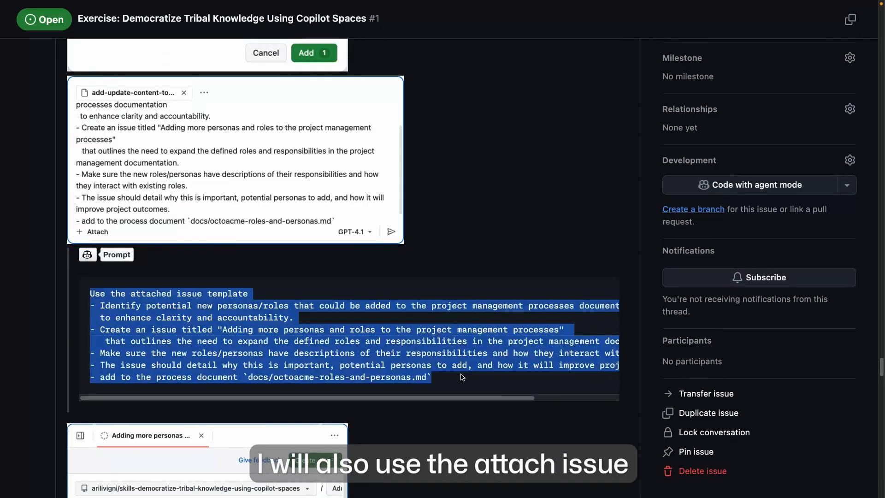
click(298, 21)
click(348, 232)
key(cmd+v)
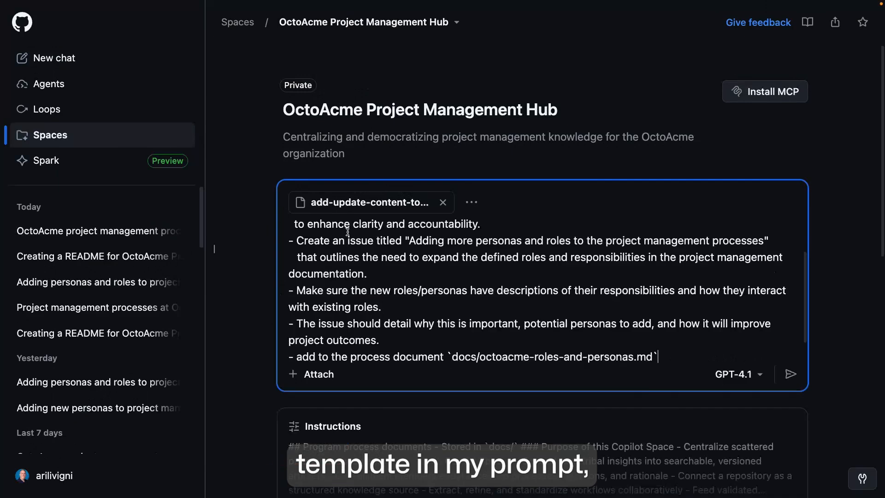
click(791, 374)
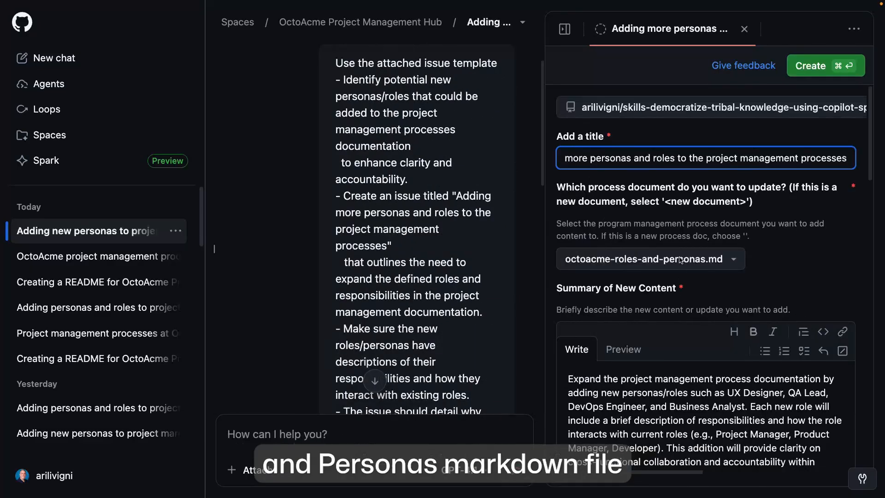
Review and create the drafted issue "Adding more personas and roles to the project management processes", and open it in a separate browser tab
scroll(681, 262, down, 15)
scroll(682, 305, down, 10)
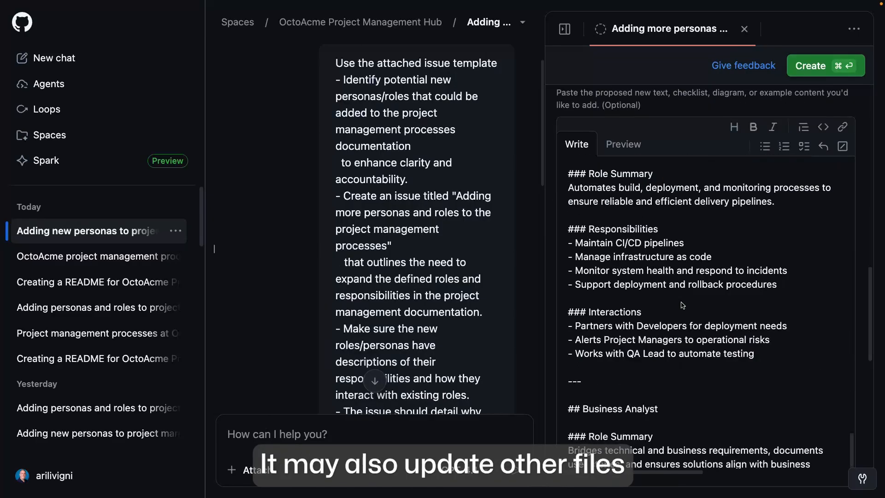
click(809, 67)
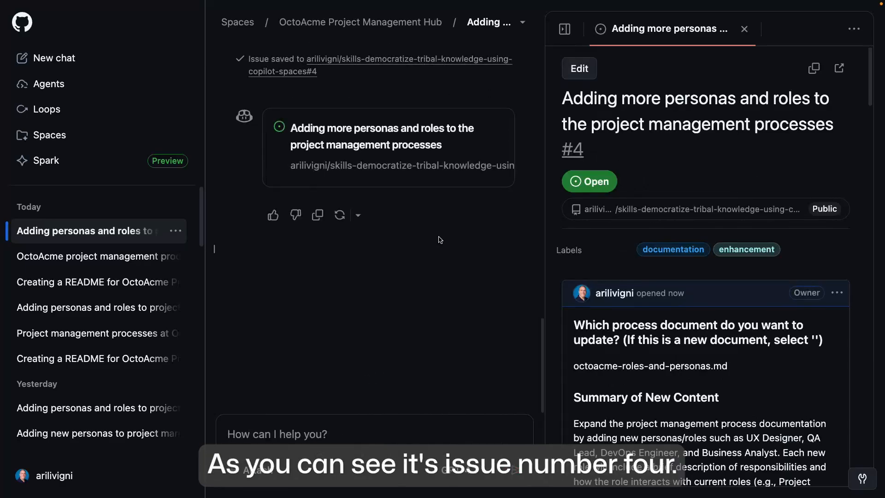
right_click(577, 154)
click(595, 158)
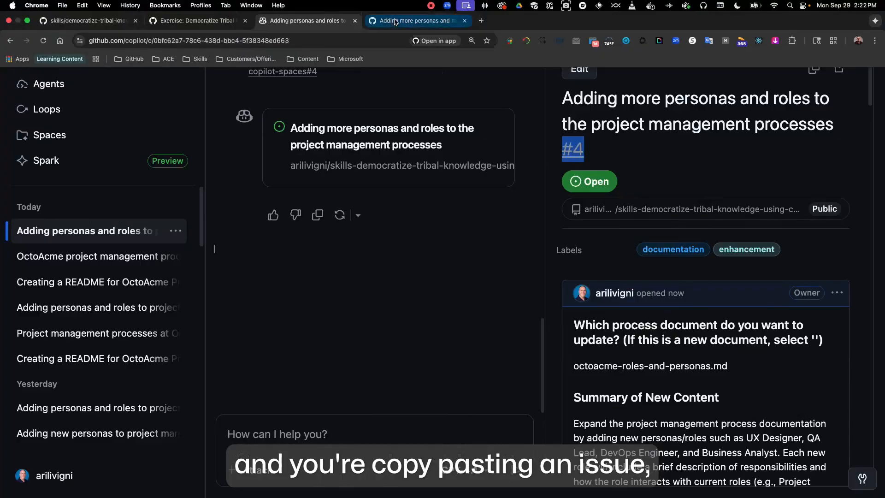
click(411, 20)
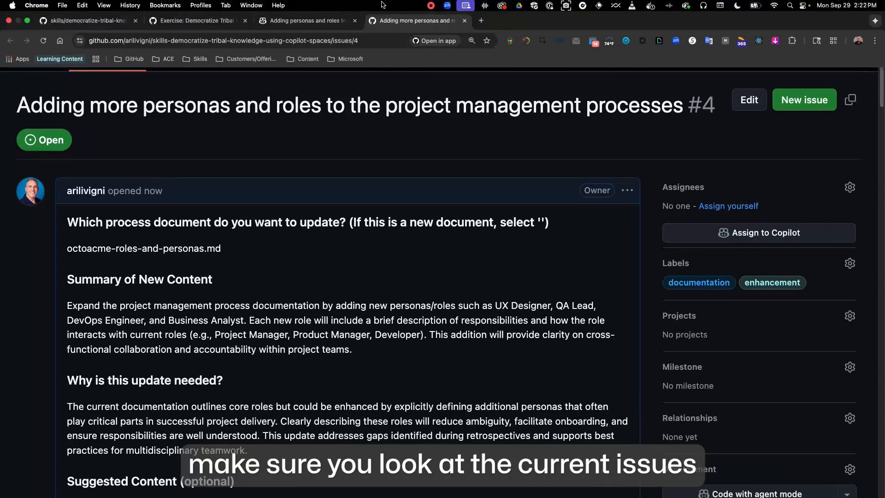
Read the exercise's "Attach an issue and create a Pull Request" activity and copy its issue reference
click(195, 21)
scroll(473, 331, down, 5)
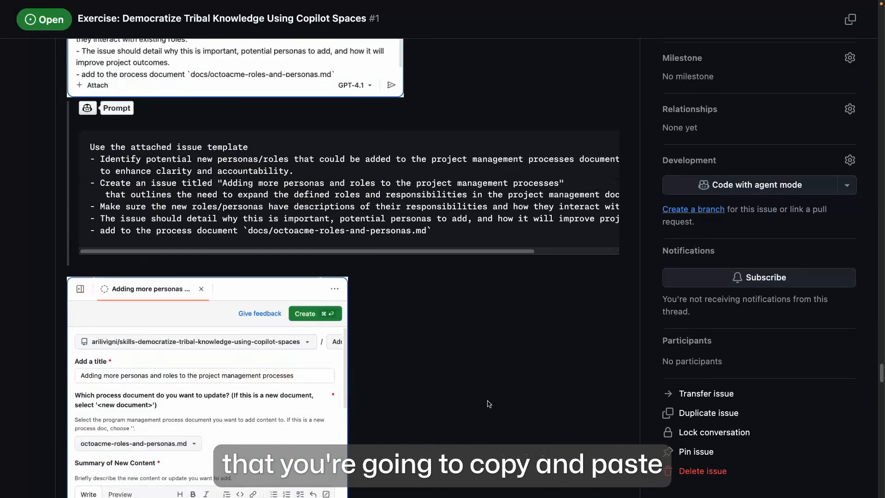
scroll(473, 329, down, 10)
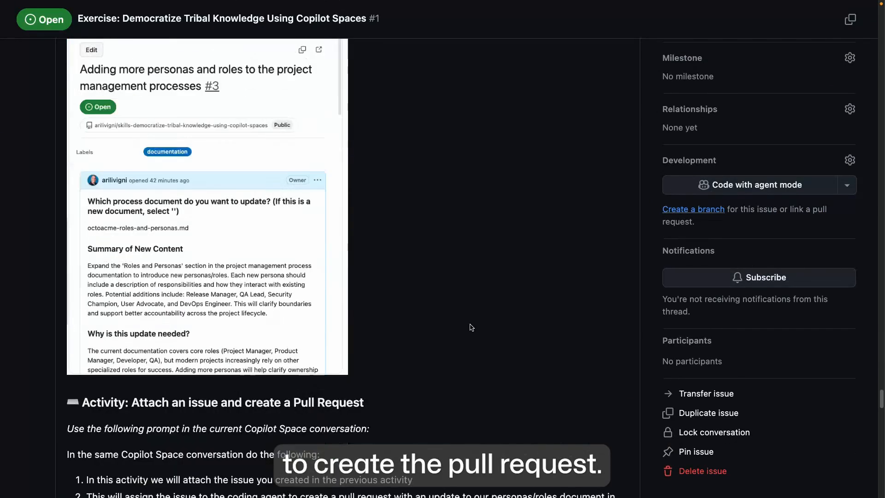
scroll(472, 328, down, 2)
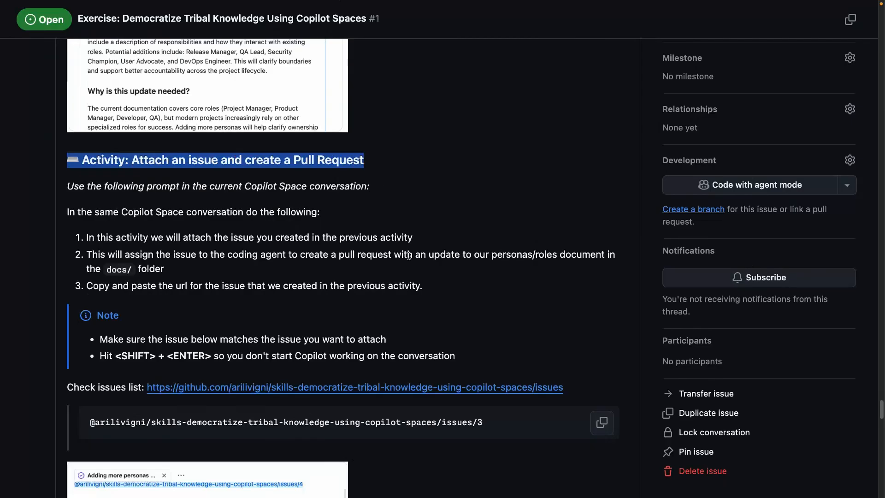
scroll(409, 256, down, 3)
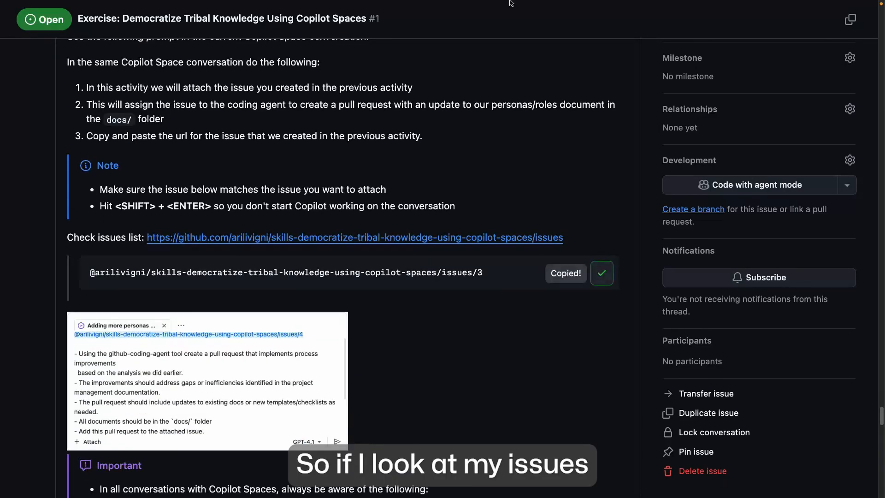
Check the repository's issues list and the personas issue to verify the issue number in its URL
click(419, 21)
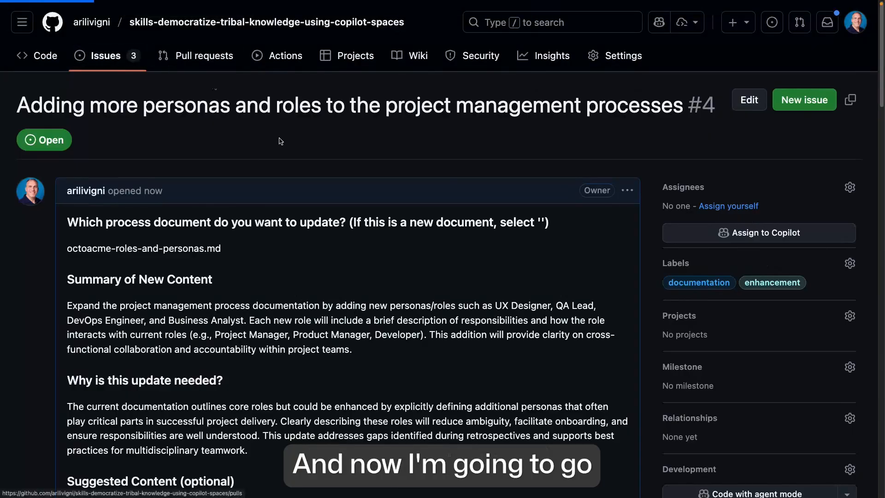
click(306, 9)
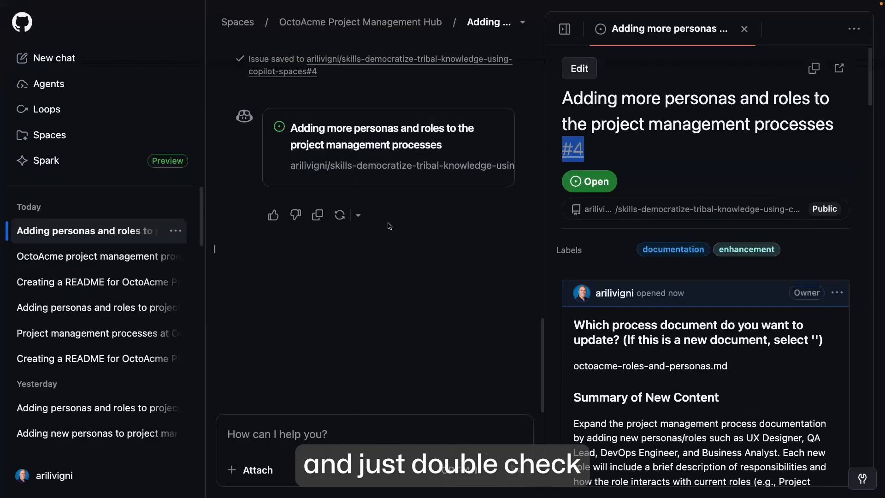
click(412, 9)
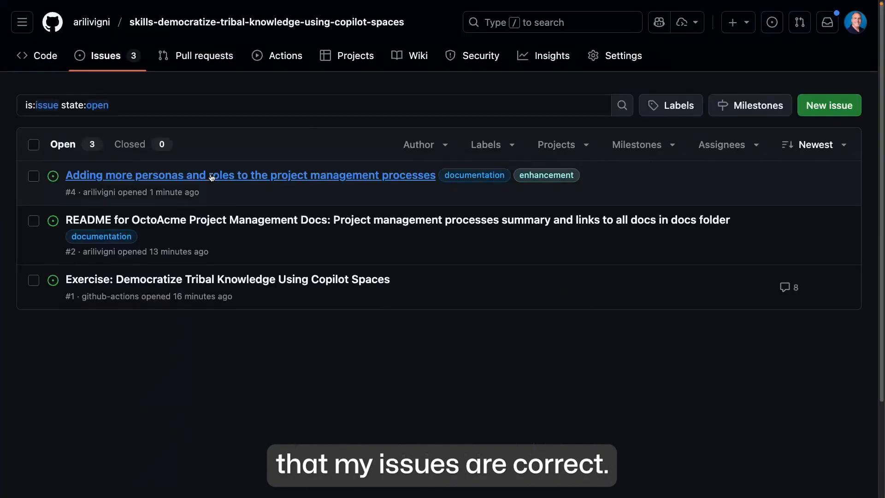
click(212, 178)
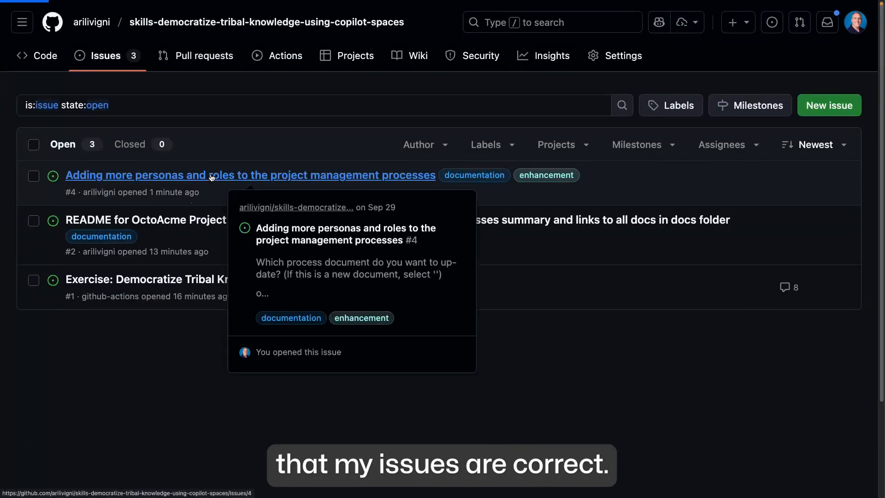
click(315, 41)
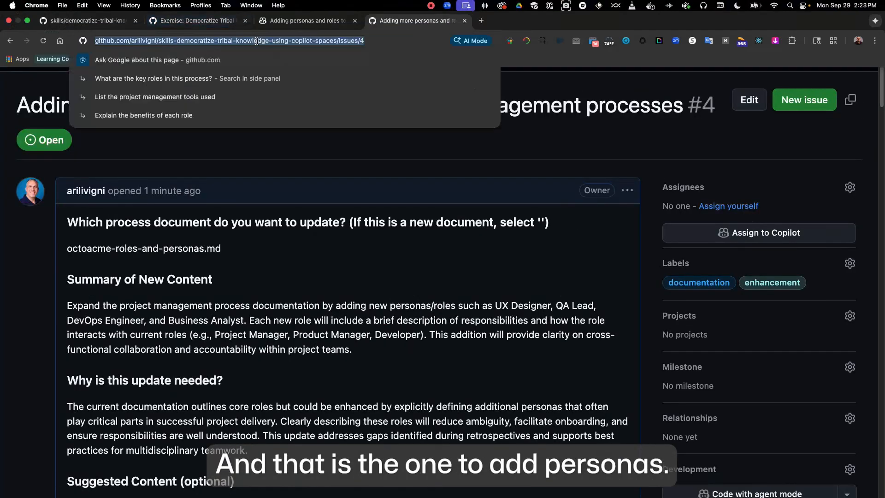
click(364, 125)
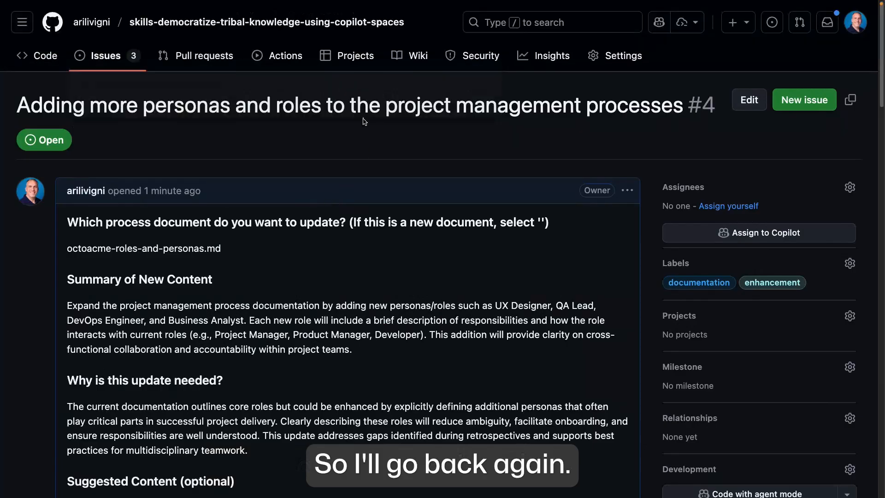
Attach the personas issue with a reference ending in issues/4, add the exercise's github-coding-agent pull request prompt, and send the message
click(286, 14)
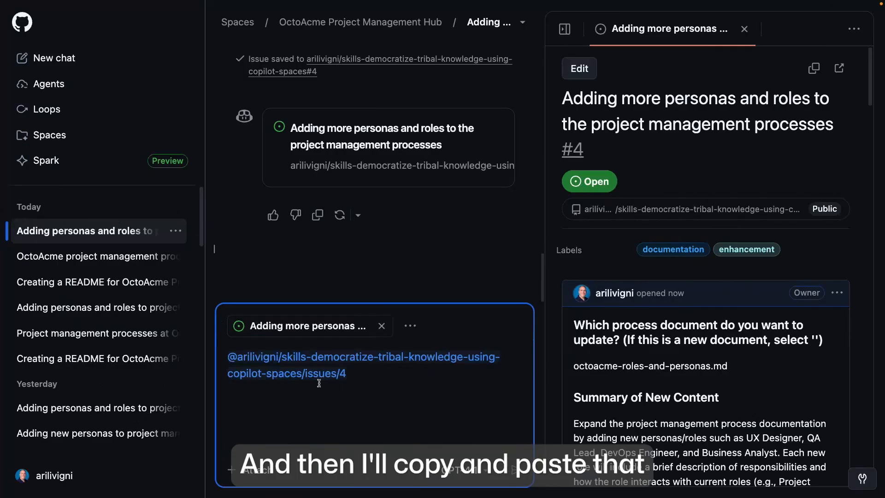
click(198, 20)
scroll(368, 307, up, 10)
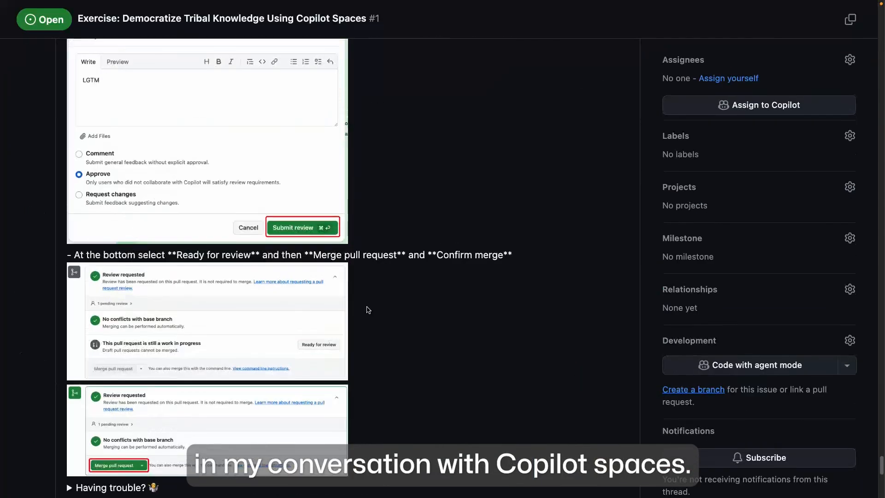
scroll(367, 310, up, 8)
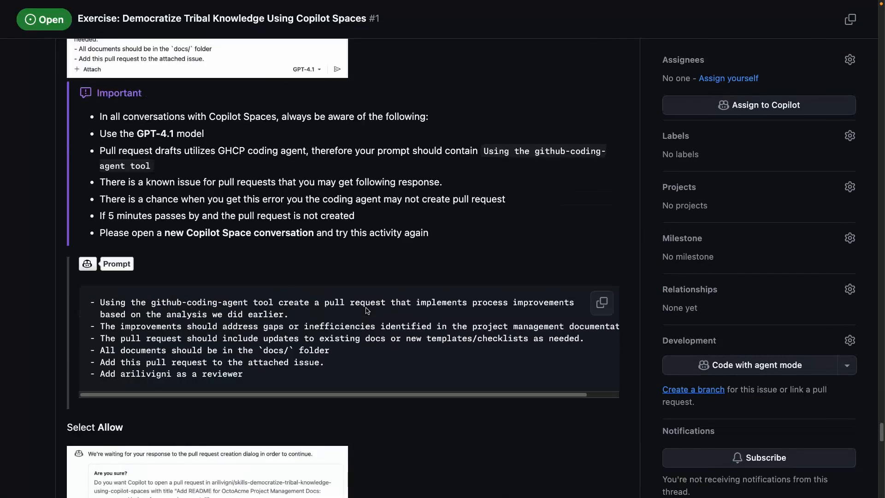
scroll(602, 328, down, 2)
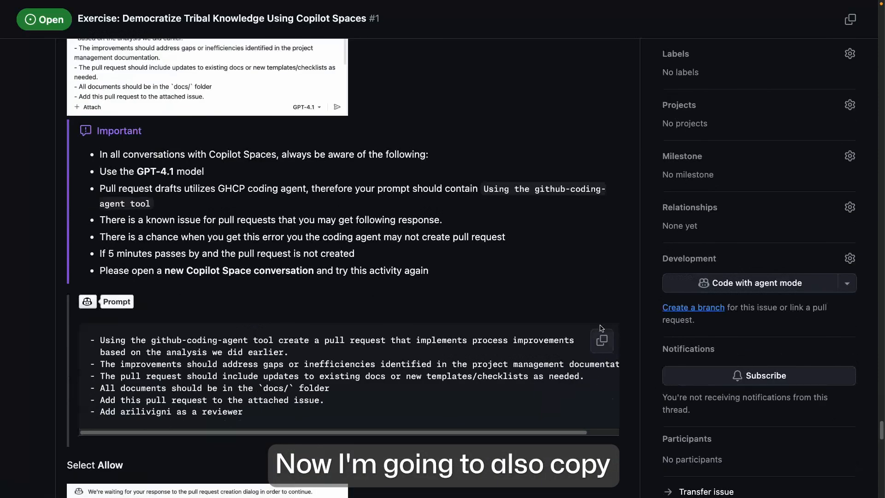
click(324, 21)
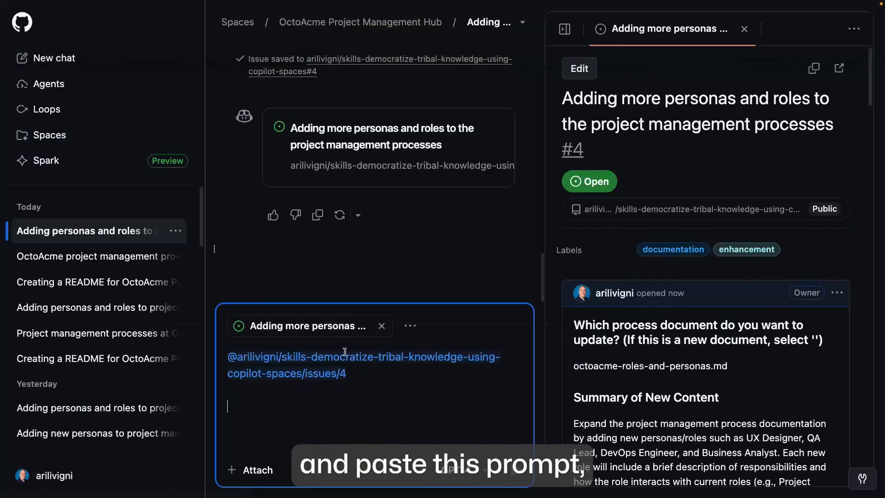
text(- Using the github-coding-agent tool create a pull request that implements process improvements   based on the analysis we did earlier. - The improvements should address gaps or inefficiencies identified in the project management documentation. - The pull request should include updates to existing docs or new templates/checklists as needed. - All documents should be in the `docs/` folder - Add this pull request to the attached issue. - Add arilivigni as a reviewer)
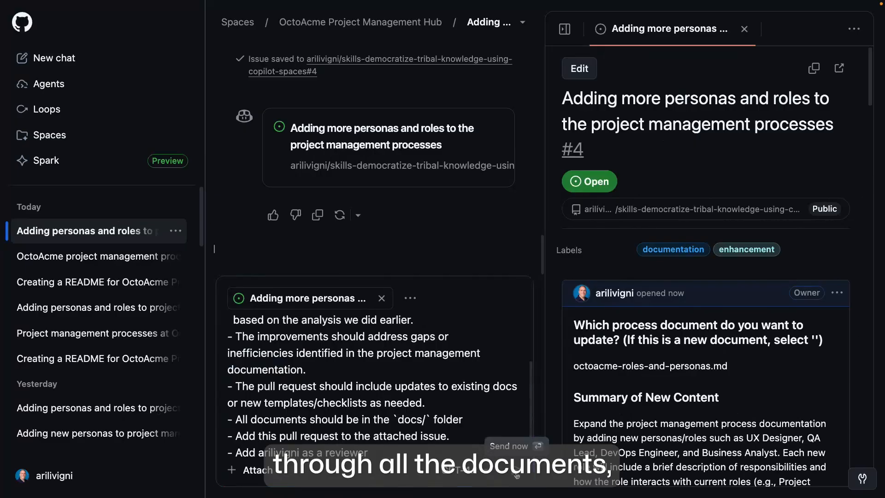
click(517, 475)
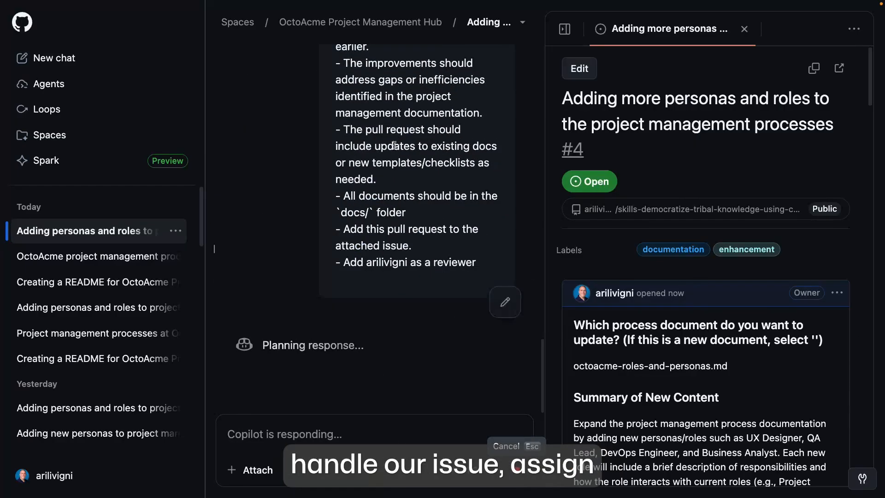
Open the repository's pull requests list in a separate tab to look for the coding agent's pull request
mouse_move(399, 3)
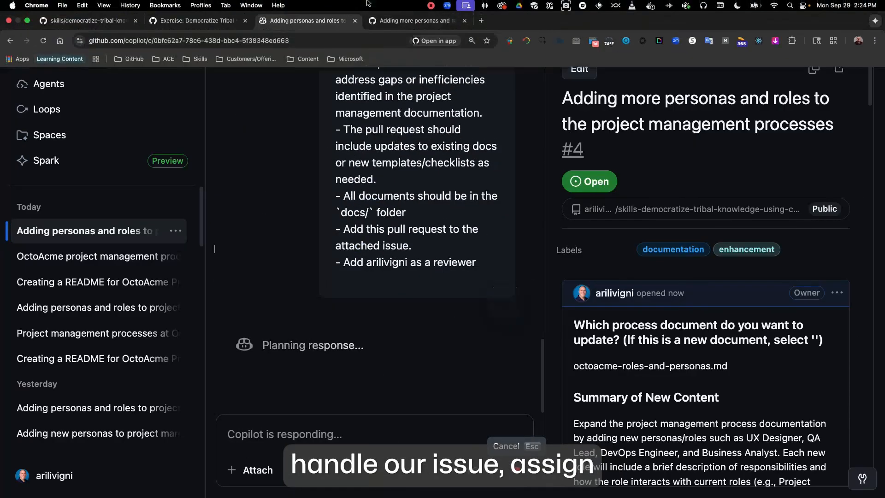
click(391, 23)
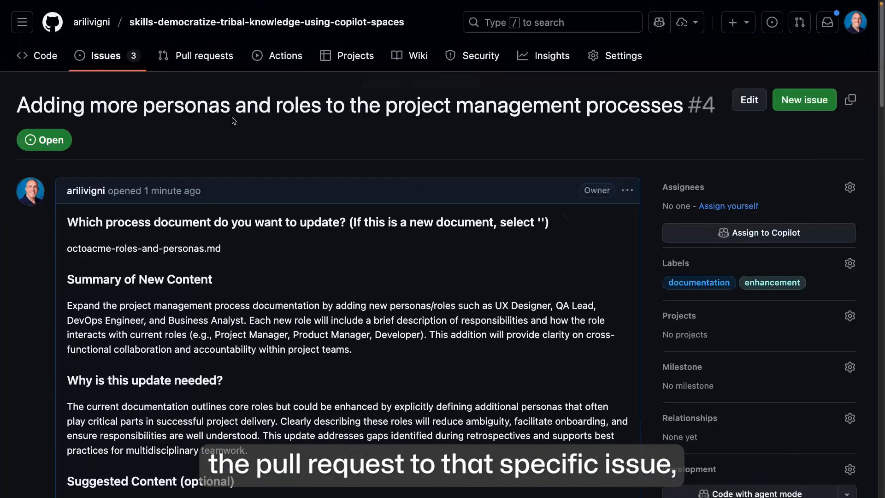
right_click(198, 56)
key(Escape)
click(493, 22)
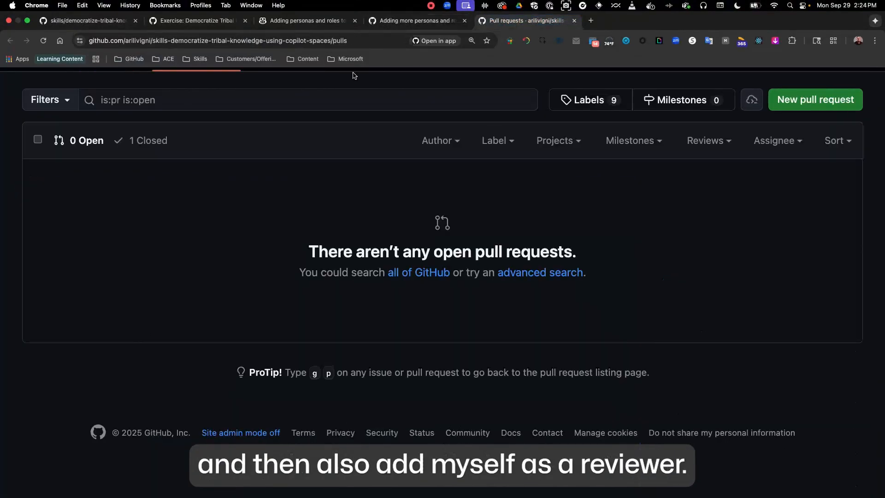
Allow Copilot to create the pull request for issue #4, and open the new draft from the reloaded pull requests list
click(267, 24)
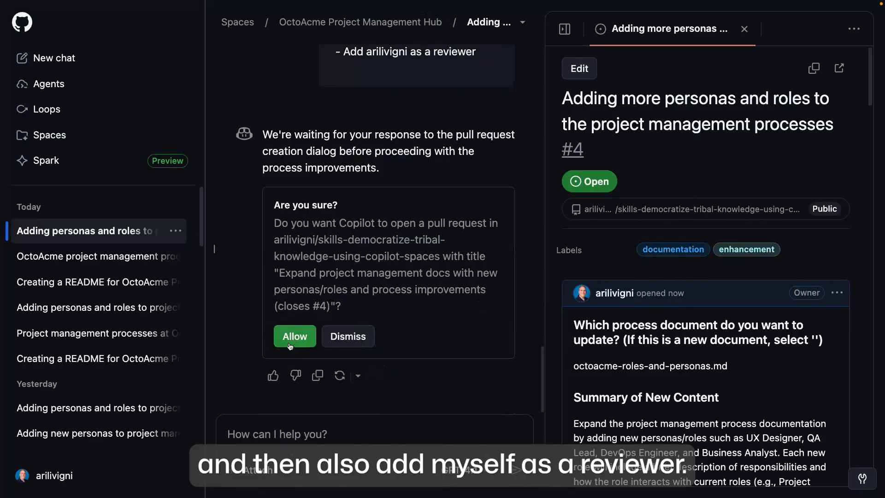
click(294, 336)
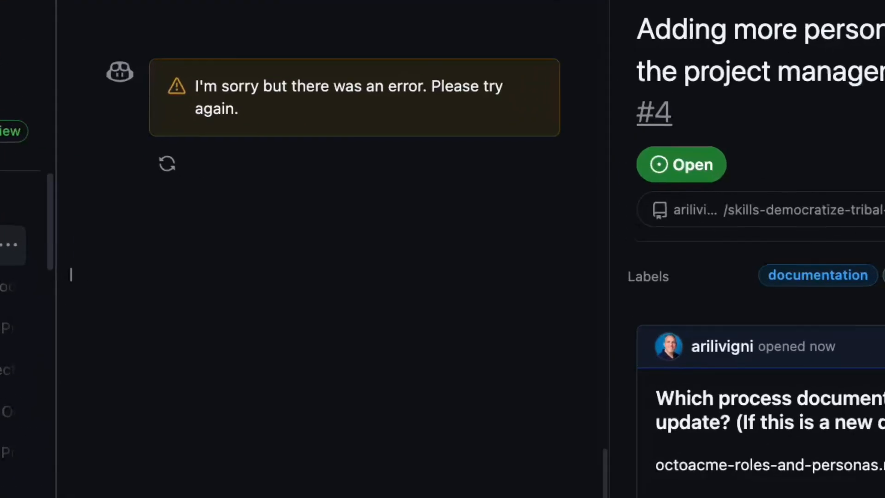
right_click(220, 203)
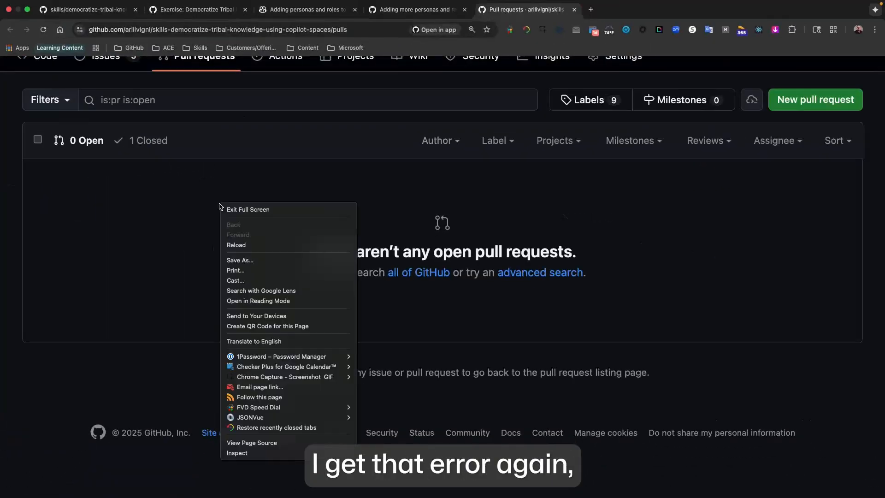
click(248, 245)
click(321, 172)
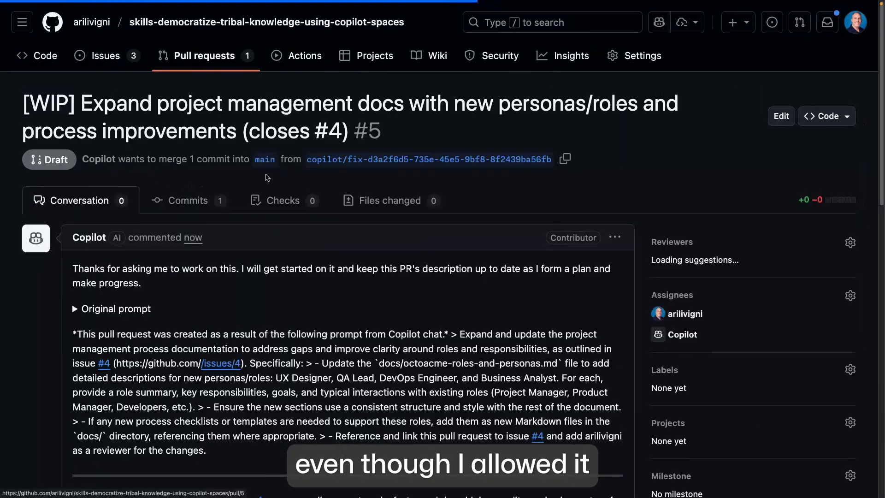
Reload the personas issue and check its timeline for the pull request that Copilot linked to it
mouse_move(408, 1)
click(409, 18)
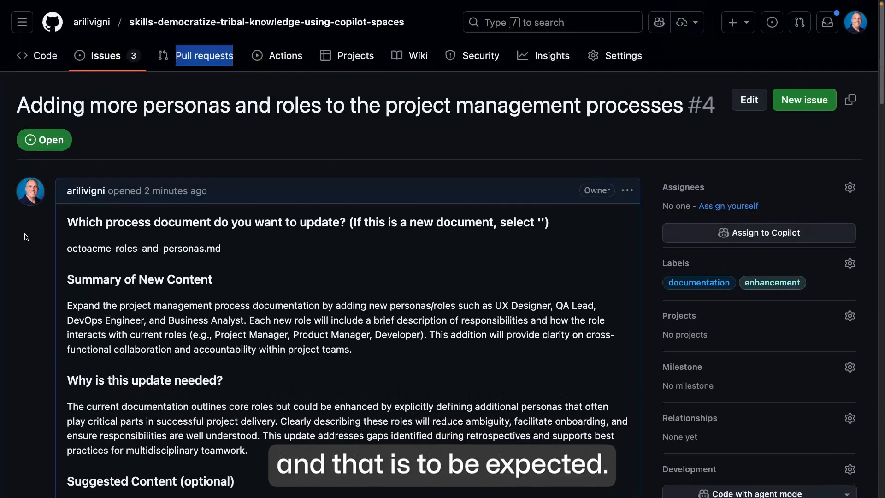
right_click(25, 232)
click(41, 275)
scroll(338, 233, down, 15)
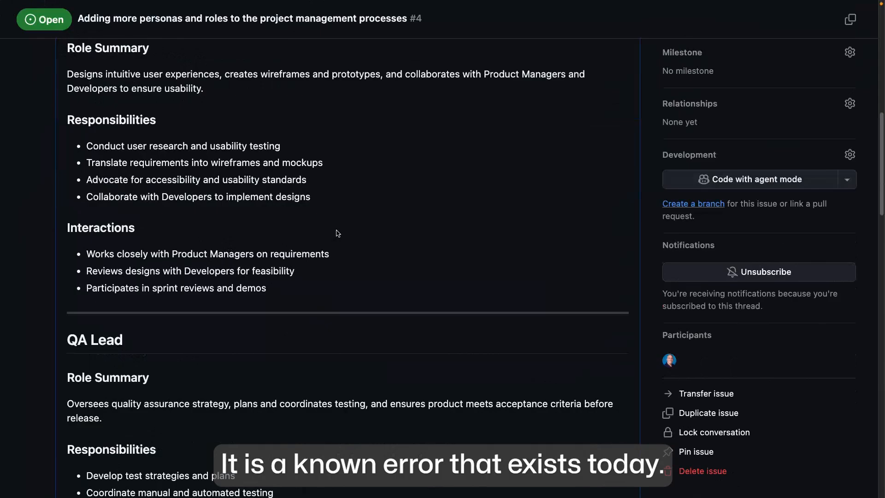
scroll(338, 233, down, 15)
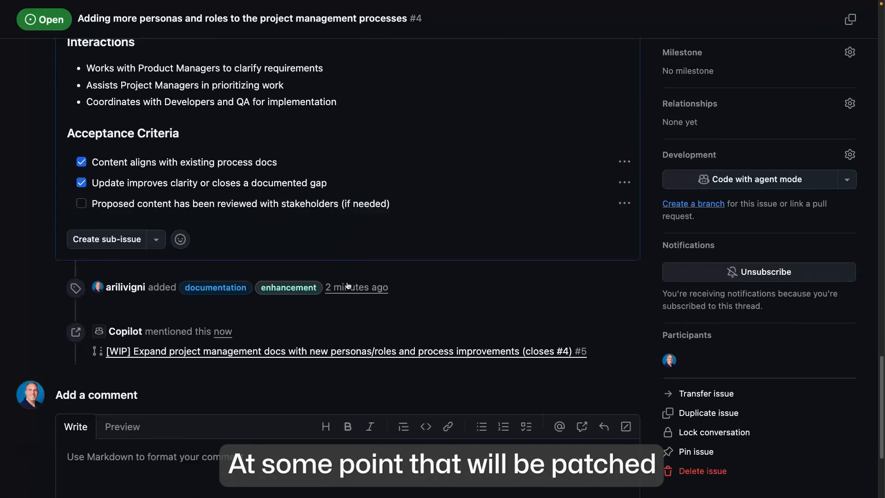
right_click(327, 355)
click(350, 245)
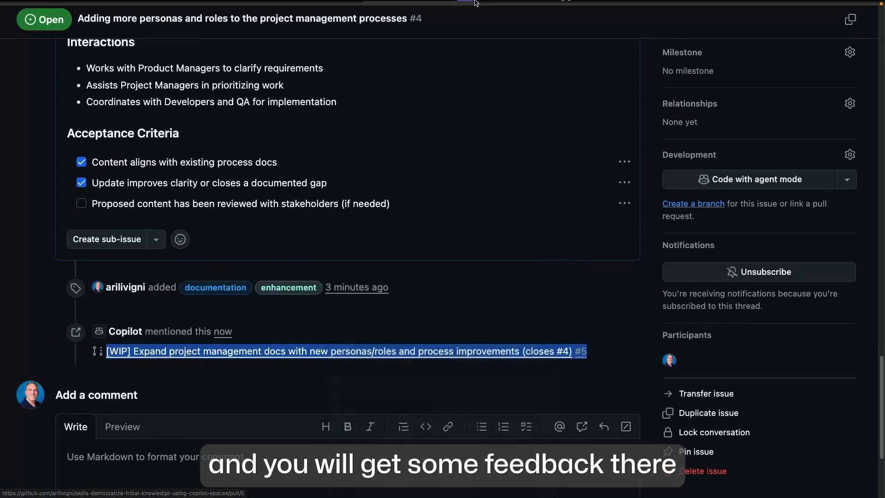
click(676, 25)
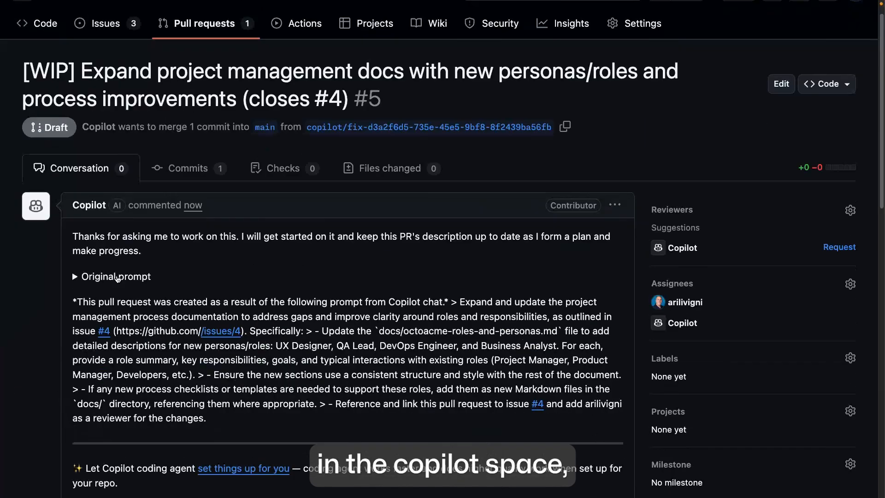
Look through the draft pull request's original prompt and timeline, and open the coding agent's session in a separate tab
click(77, 278)
scroll(78, 277, down, 15)
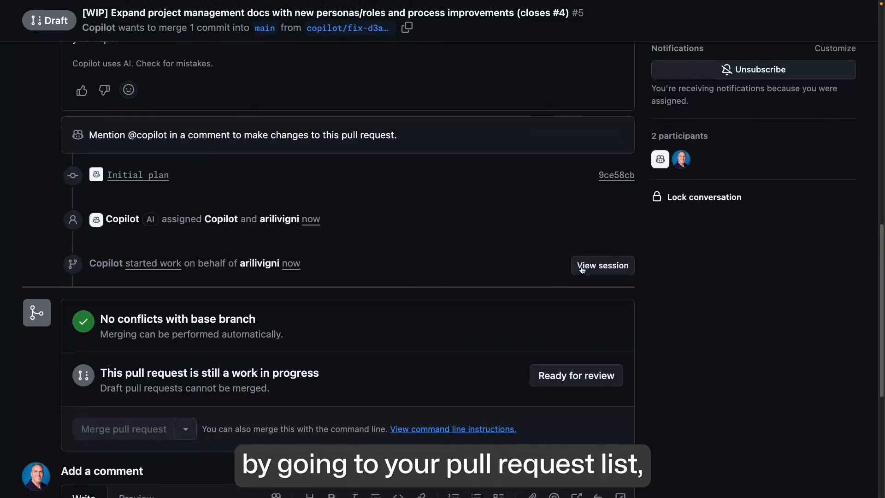
right_click(589, 265)
click(625, 270)
click(636, 21)
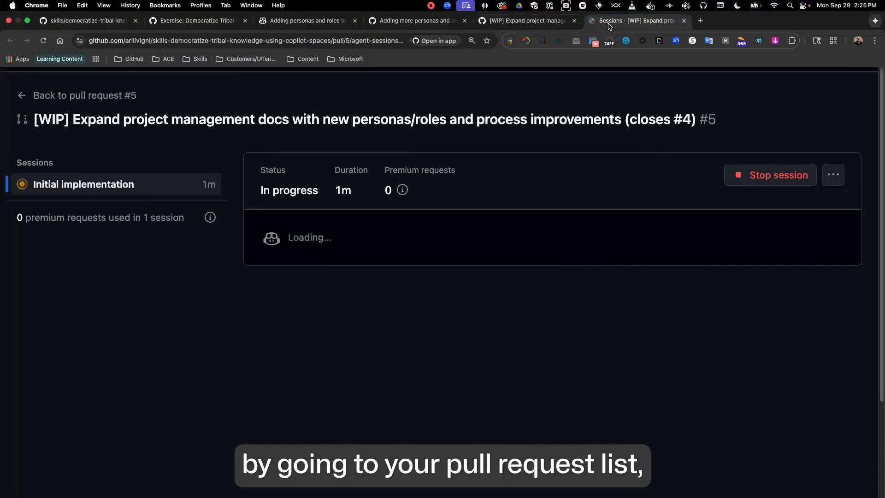
Check the pull request, the Copilot Space conversation and the exercise page while the coding agent works
click(510, 24)
click(287, 23)
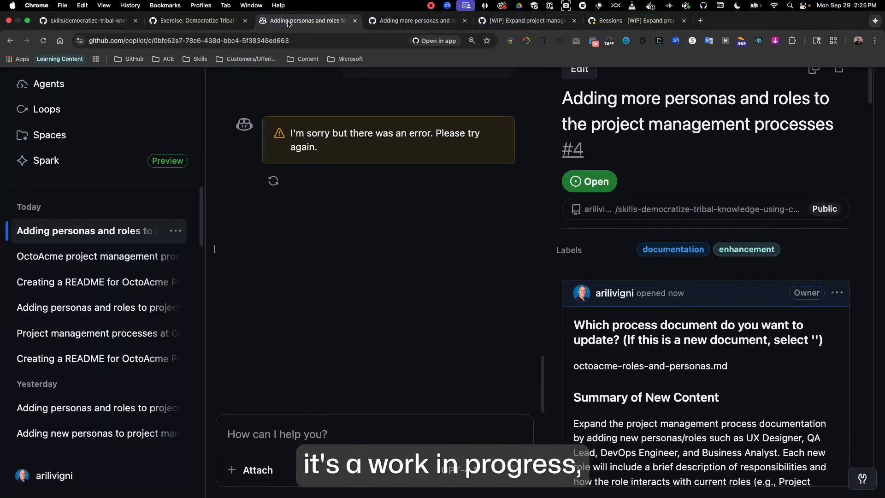
click(226, 20)
scroll(364, 339, down, 10)
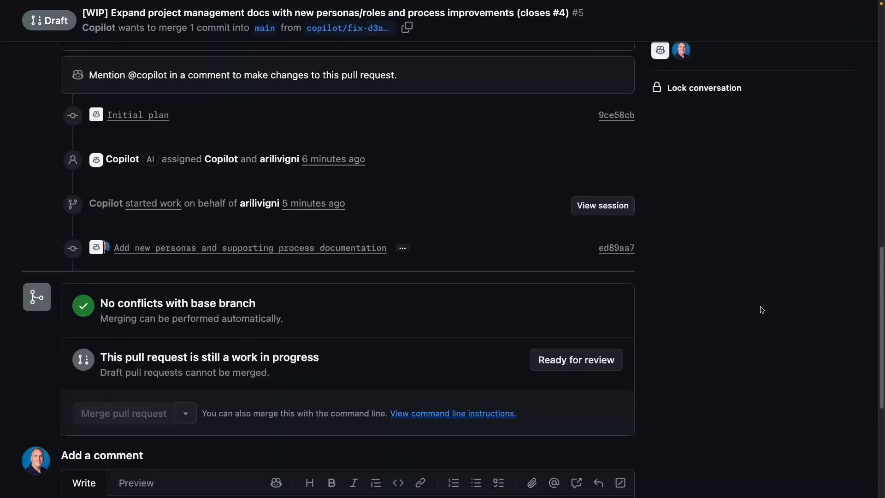
Reload the pull request and request a review from the repository owner's own account
scroll(736, 235, up, 16)
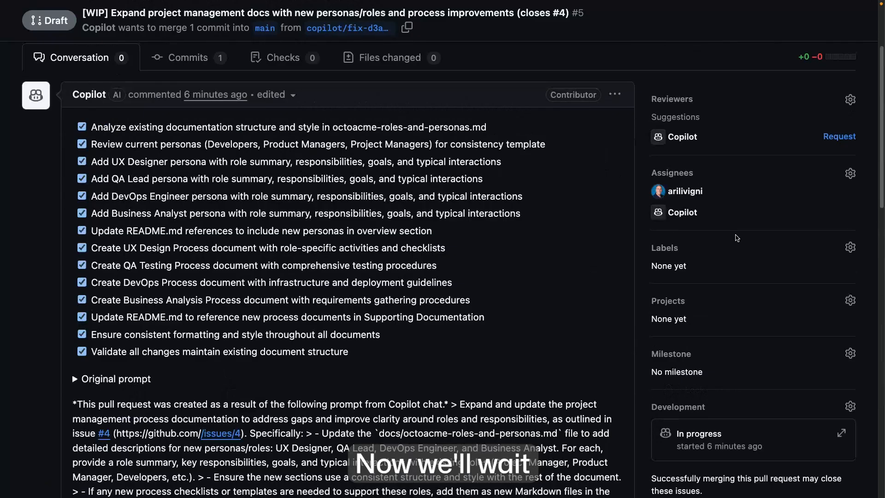
right_click(36, 299)
click(68, 282)
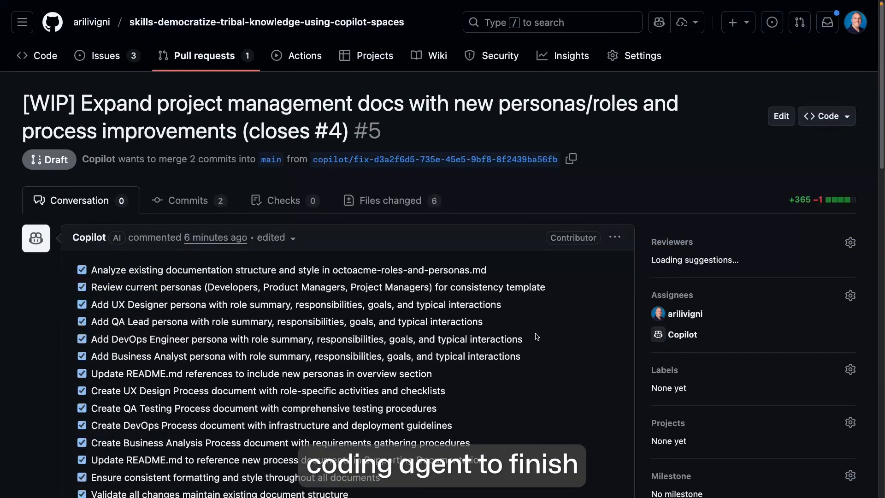
click(850, 241)
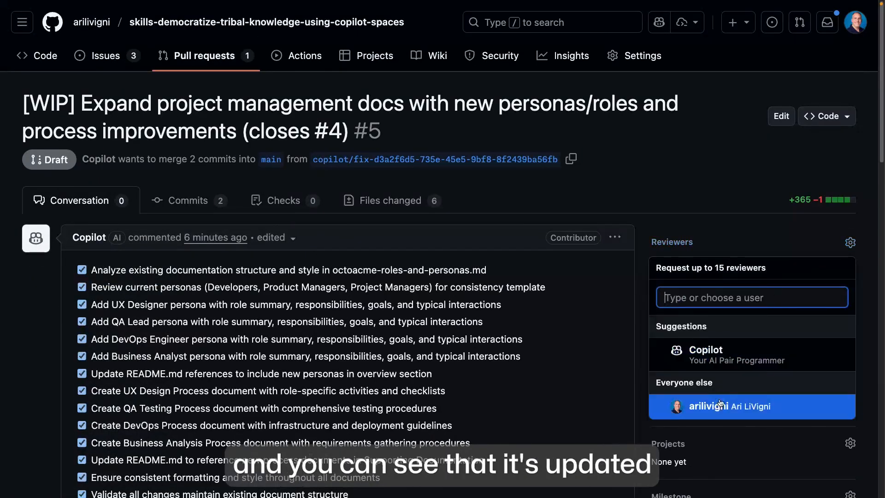
right_click(39, 300)
click(67, 282)
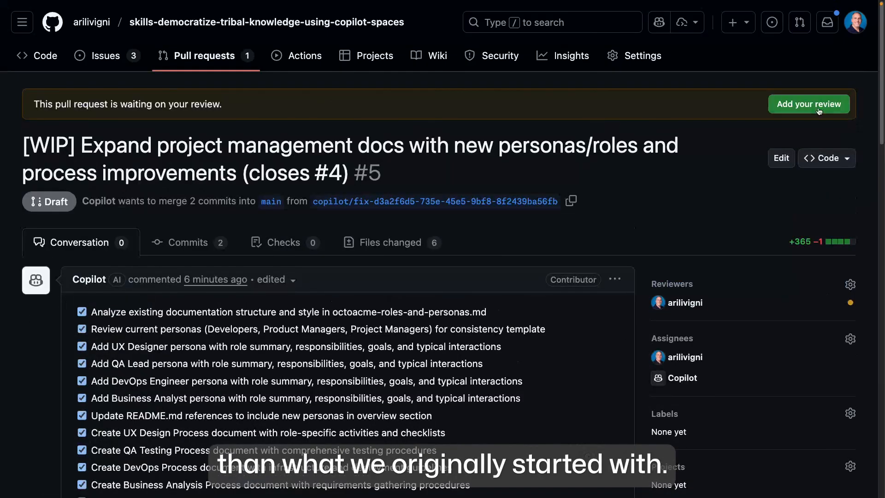
Go through the changed files in the docs folder for the requested review and approve the changes with the comment LGTM
click(809, 104)
scroll(685, 303, down, 5)
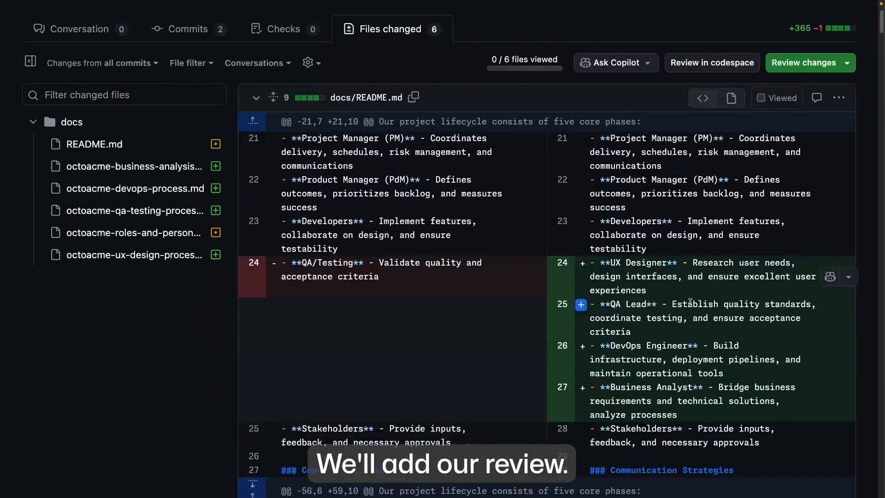
scroll(684, 303, down, 15)
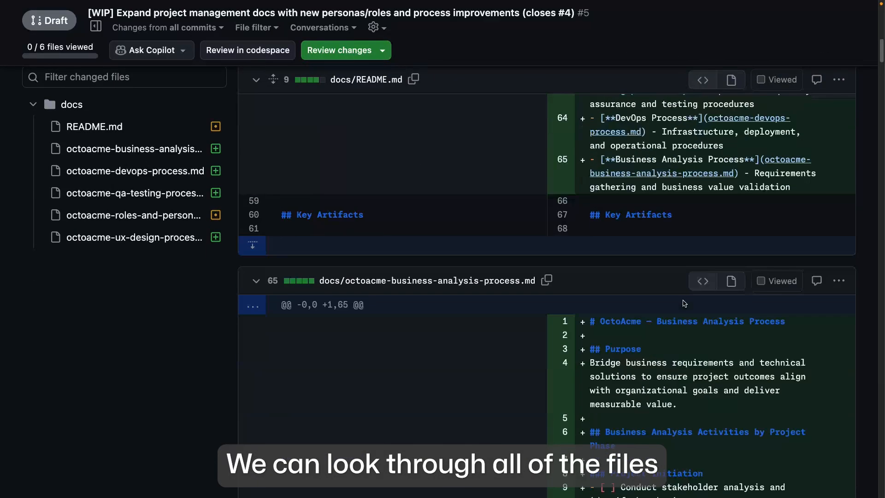
scroll(681, 302, down, 15)
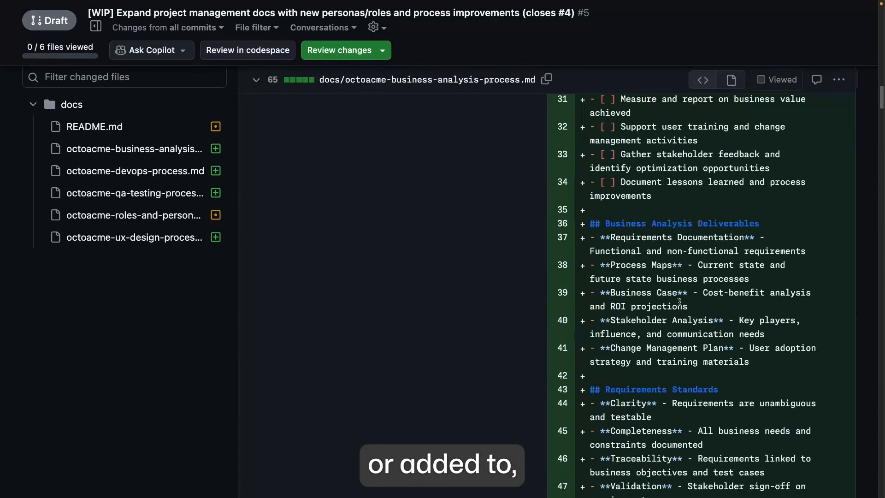
scroll(681, 303, down, 12)
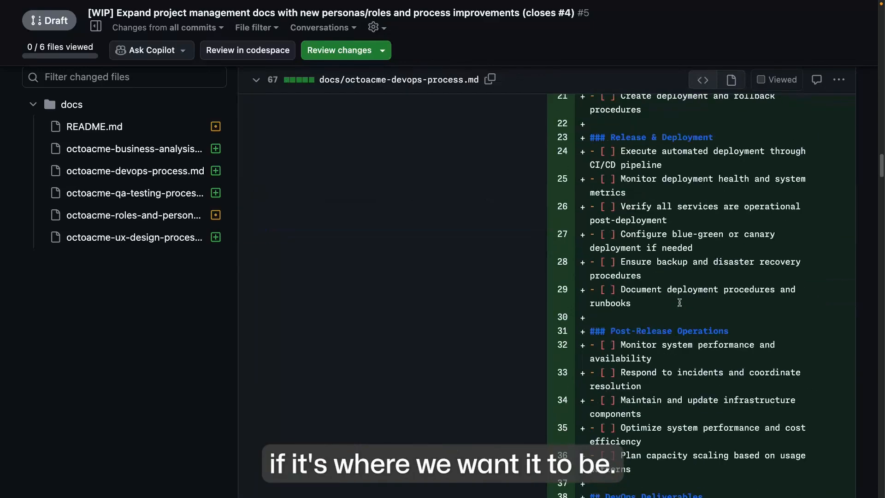
scroll(599, 262, down, 15)
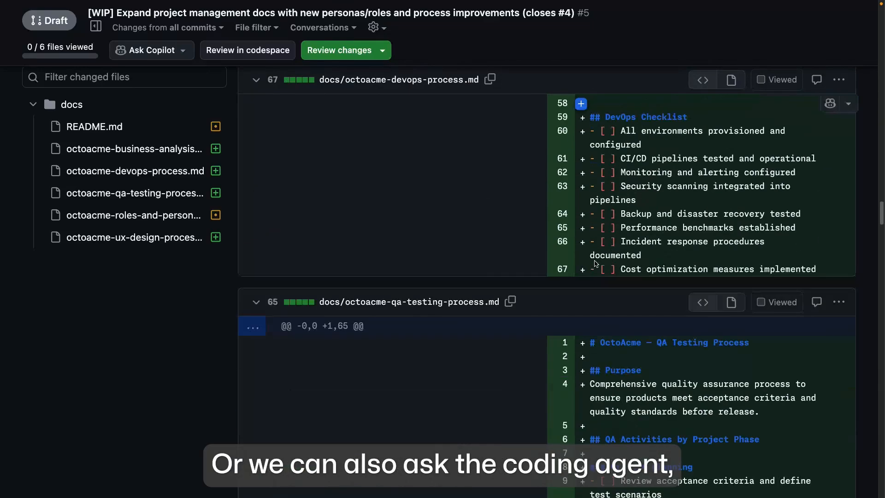
scroll(595, 263, down, 20)
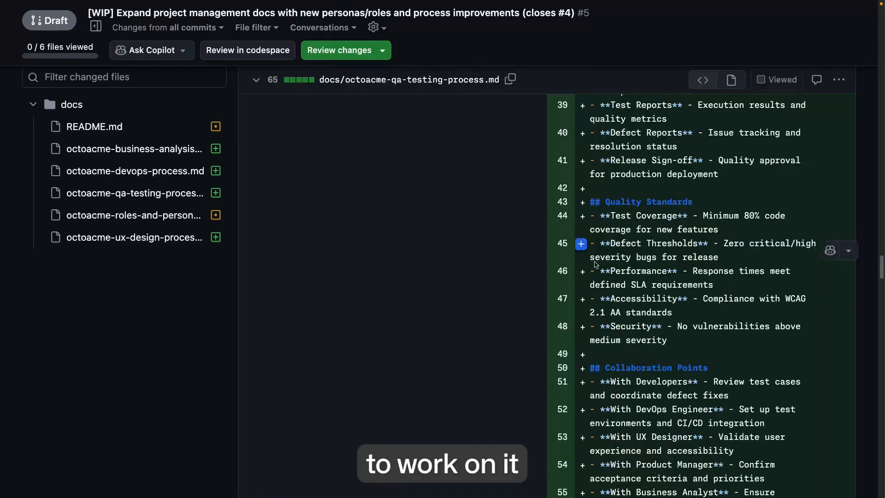
scroll(595, 262, down, 3)
click(354, 54)
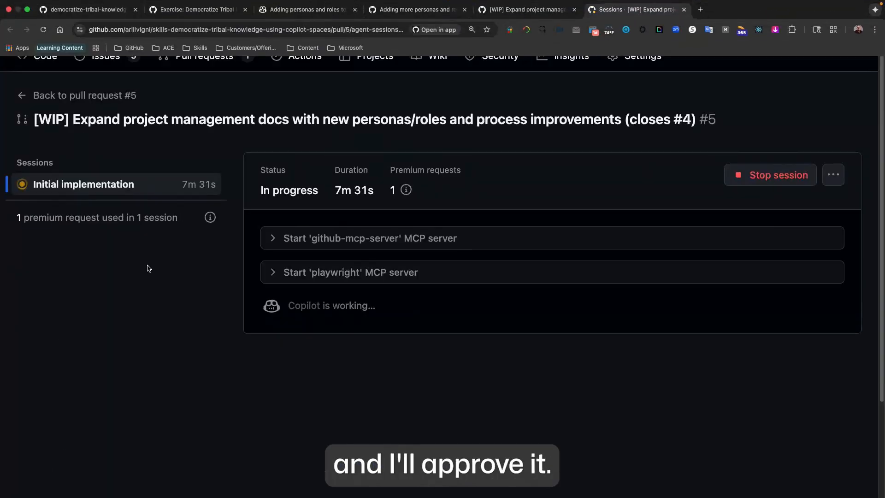
Reload the coding agent's session page to check the progress of the initial implementation
right_click(129, 239)
click(148, 280)
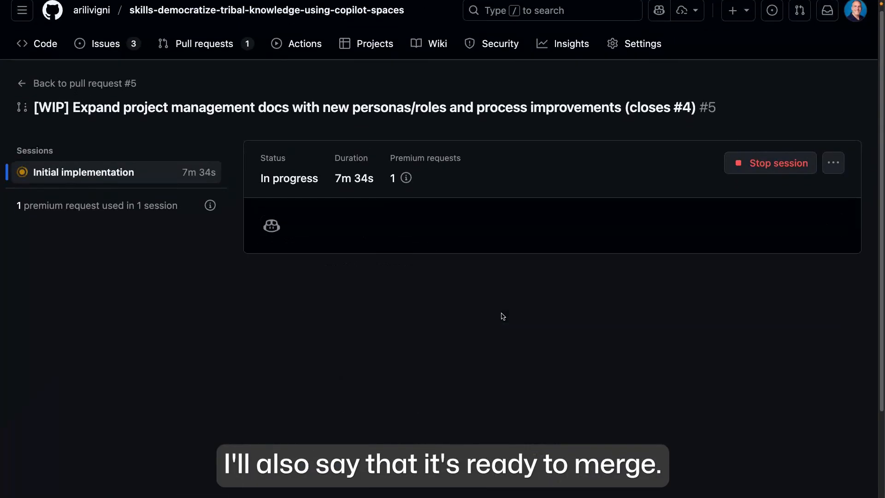
scroll(500, 316, down, 10)
Merge the approved personas pull request #5 into main
scroll(501, 317, down, 10)
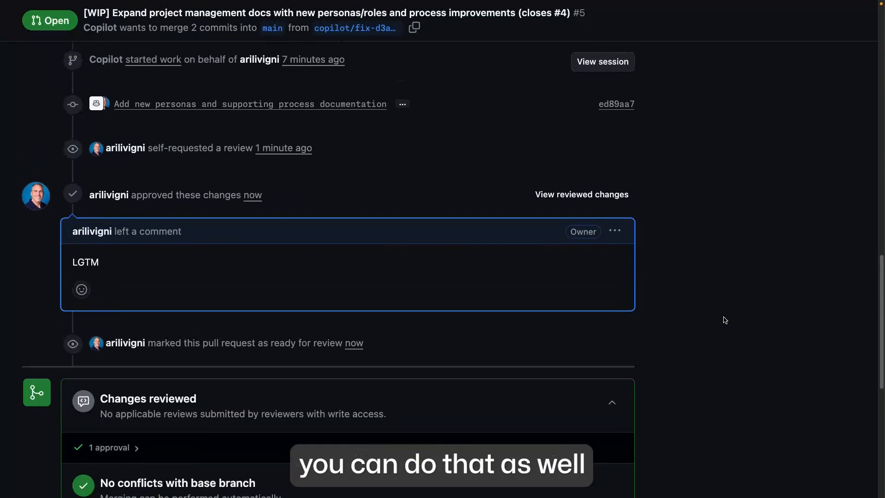
scroll(212, 247, down, 8)
scroll(212, 247, up, 4)
click(122, 347)
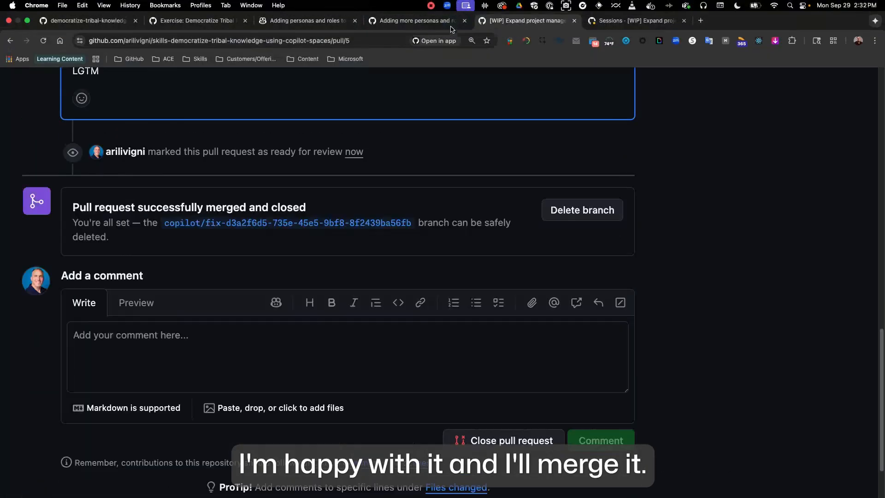
Check the personas issue's status and timeline after the merge, reloading the page
click(428, 23)
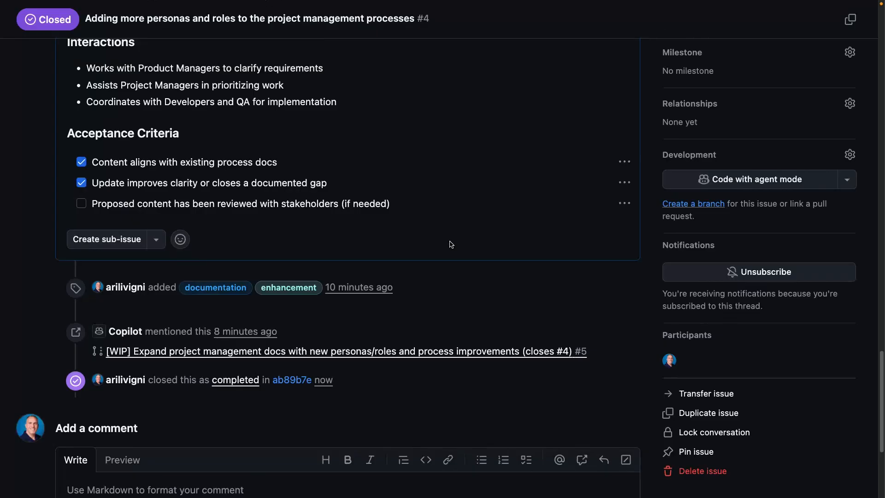
scroll(450, 244, down, 3)
right_click(280, 447)
key(Escape)
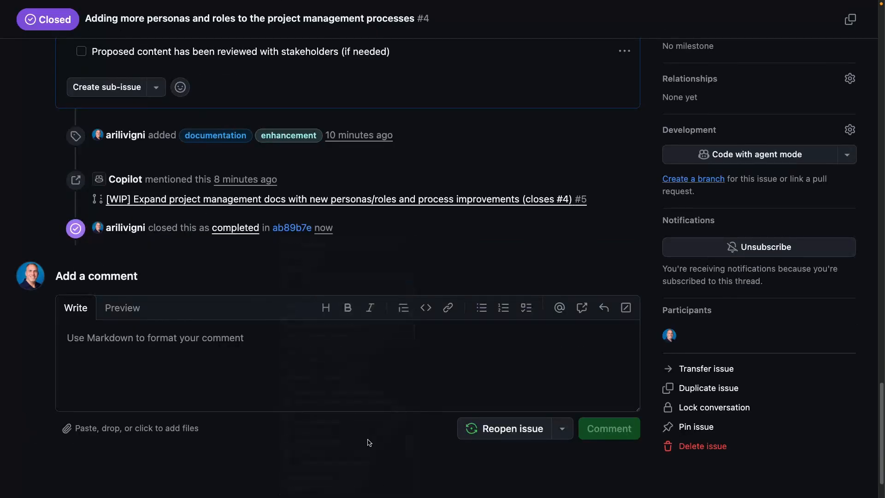
right_click(330, 451)
click(360, 284)
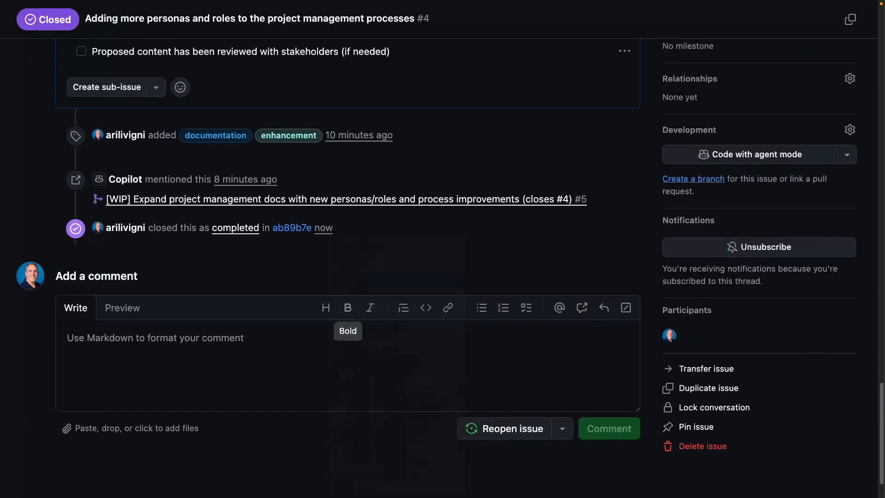
Open the README issue from the repository's open issues list and check its timeline for the linked pull request
scroll(469, 364, up, 20)
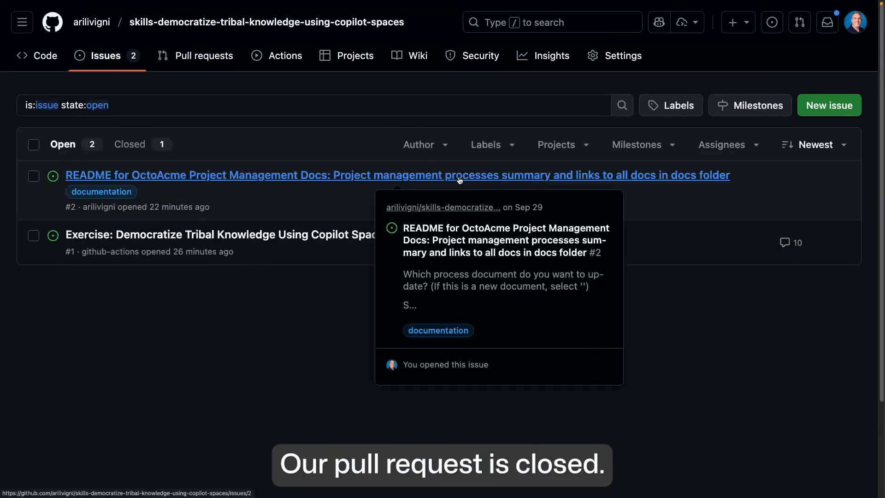
click(460, 175)
scroll(406, 387, down, 15)
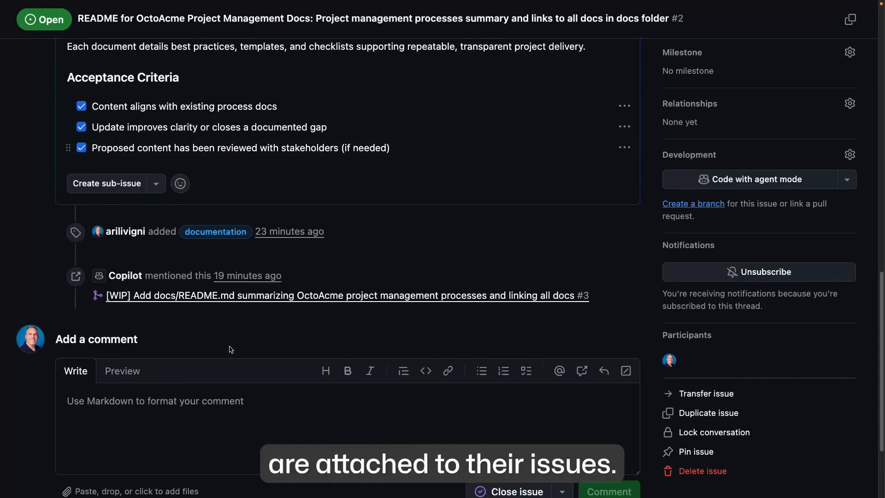
scroll(278, 364, down, 3)
Return to exercise issue #1 and look through its Step 2 and Step 3 instructions and check results, down to the Review comment
right_click(38, 304)
click(71, 280)
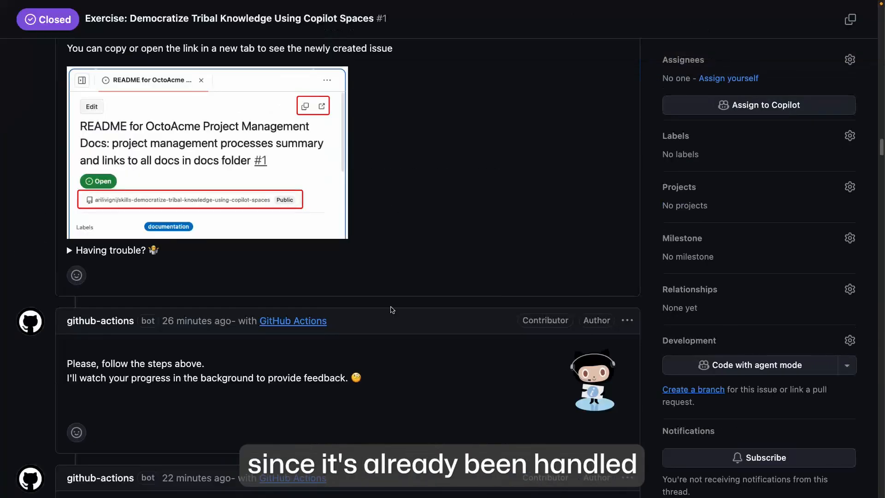
scroll(419, 328, down, 4)
scroll(418, 328, down, 15)
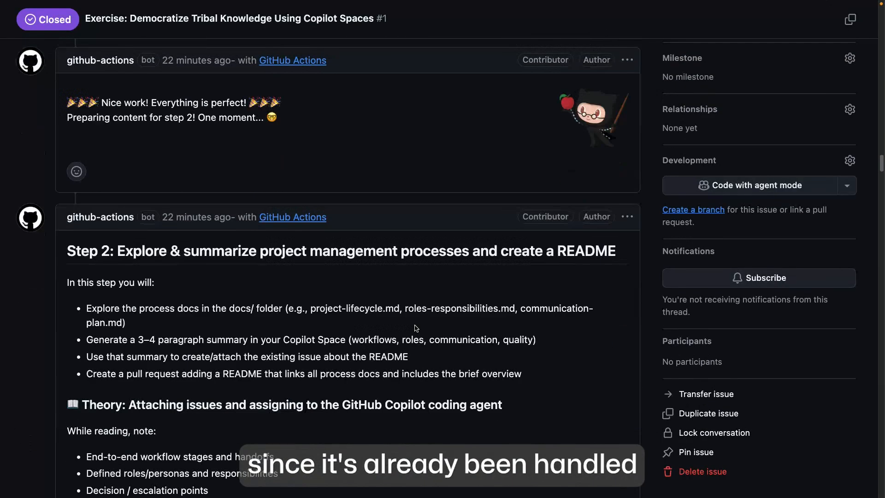
scroll(415, 328, down, 15)
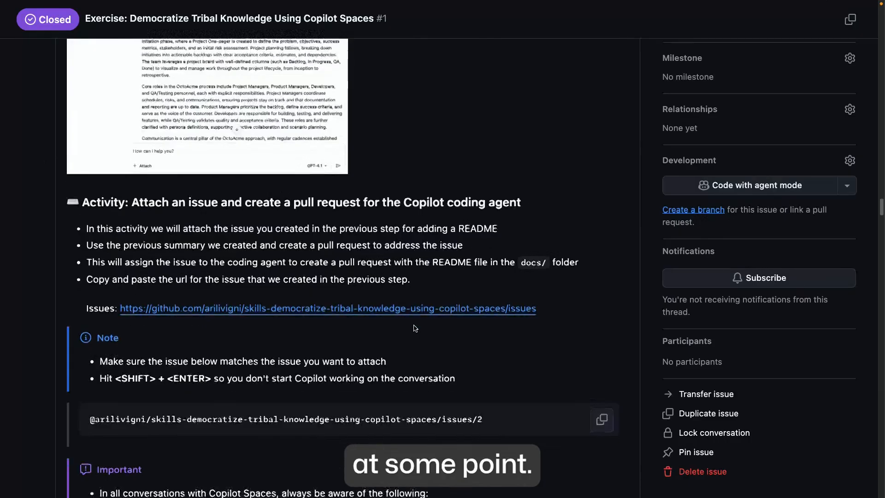
scroll(412, 330, down, 15)
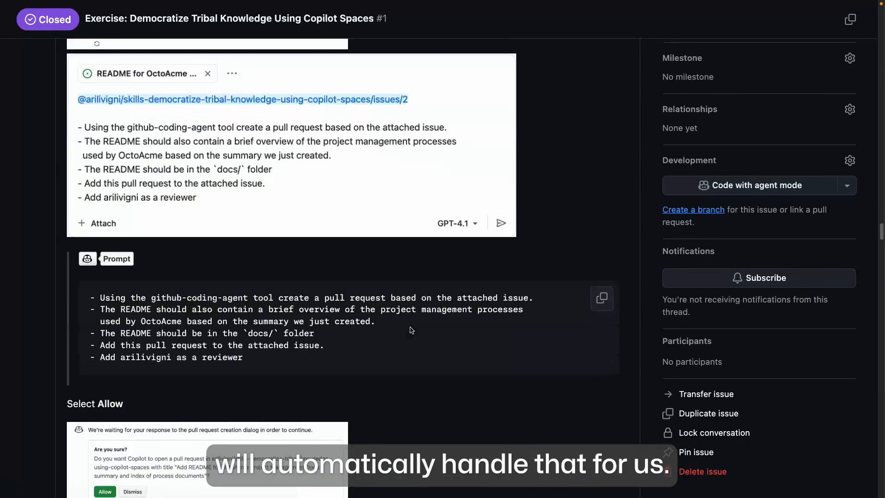
scroll(408, 328, down, 10)
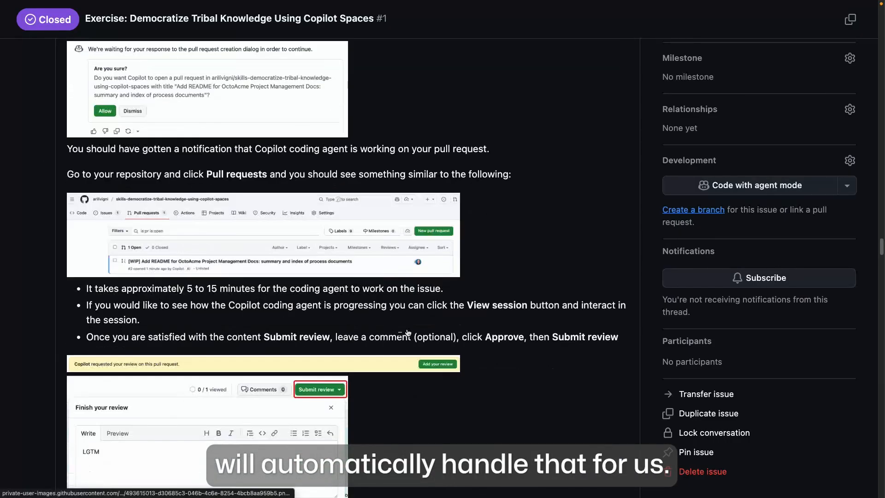
scroll(402, 335, down, 20)
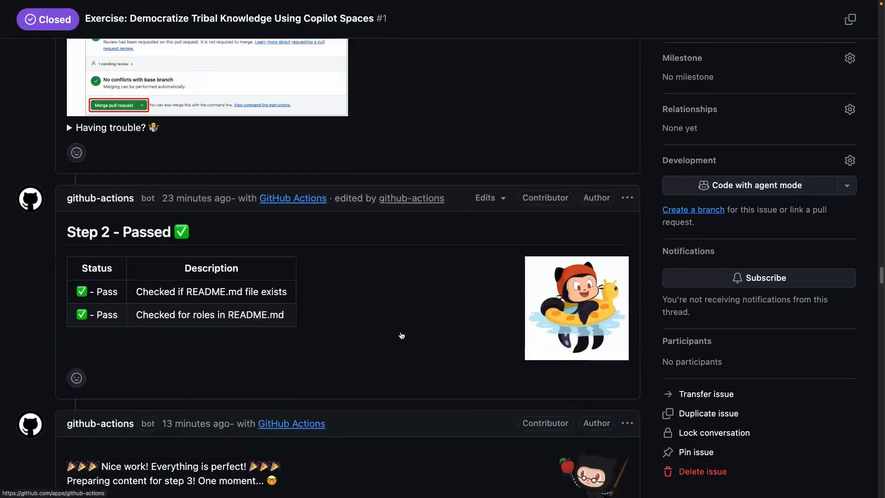
scroll(391, 333, down, 20)
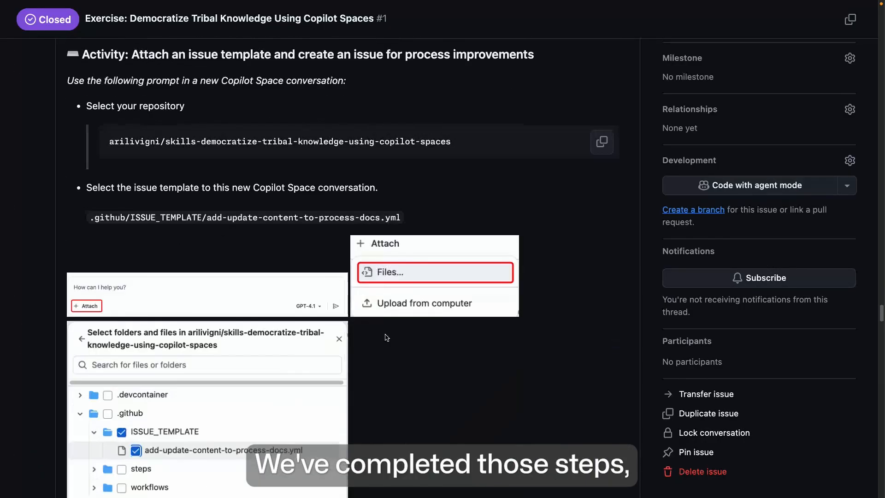
scroll(377, 338, down, 5)
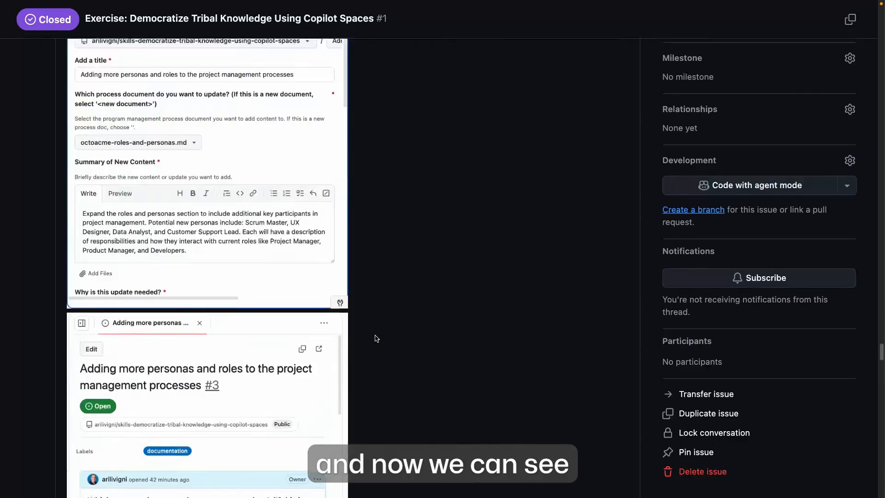
scroll(373, 338, down, 20)
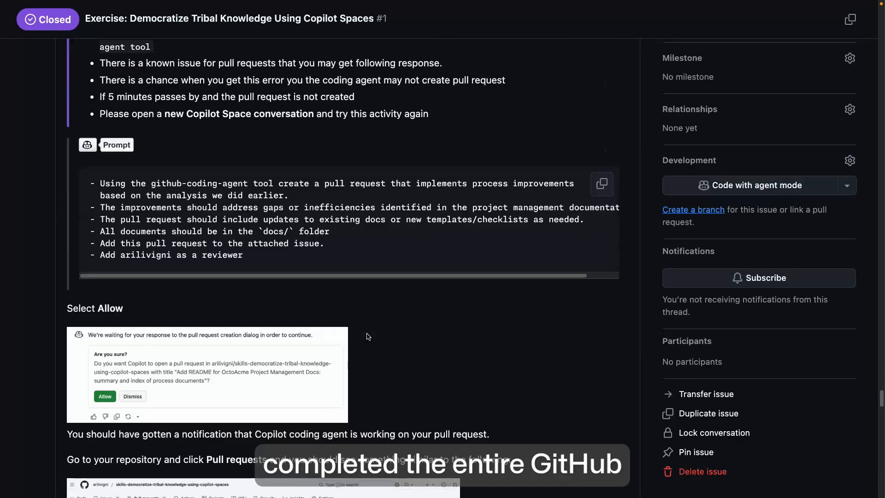
scroll(364, 336, down, 5)
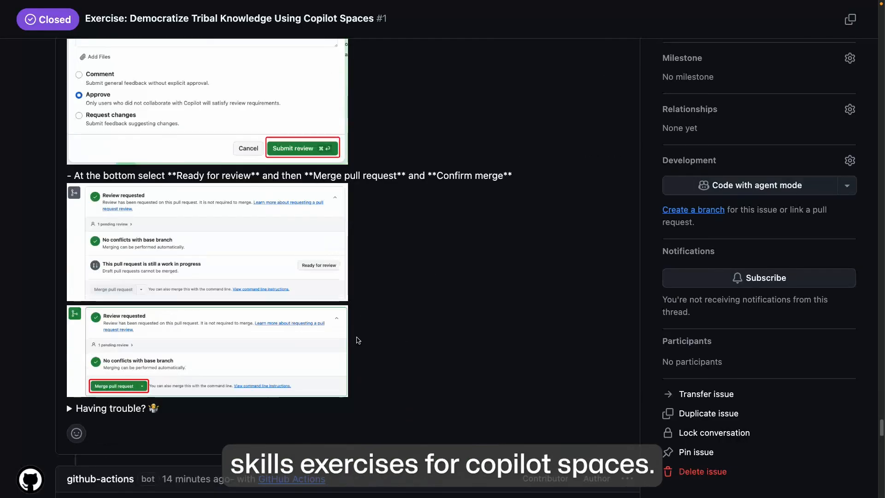
scroll(356, 340, down, 9)
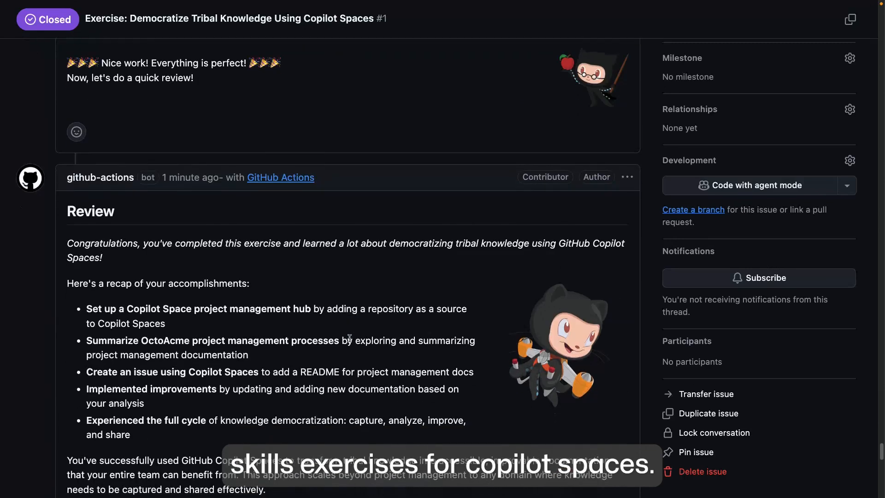
Read the Review comment, highlighting the recap of accomplishments, and continue through What's next and Key Takeaways to the closing comment
drag(59, 199, 221, 319)
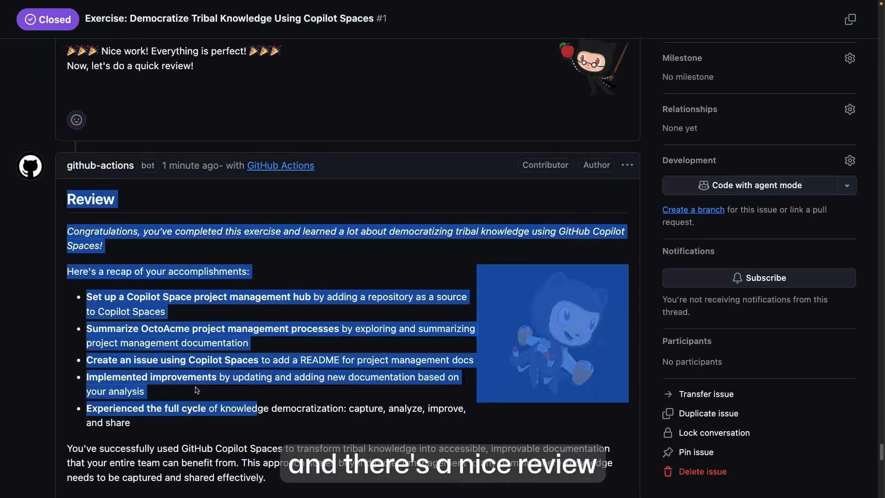
click(89, 294)
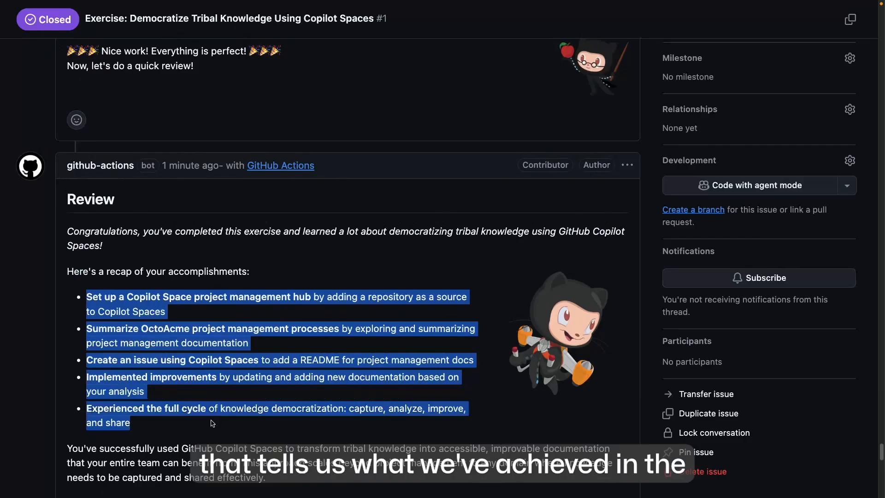
scroll(259, 298, down, 3)
scroll(314, 336, down, 10)
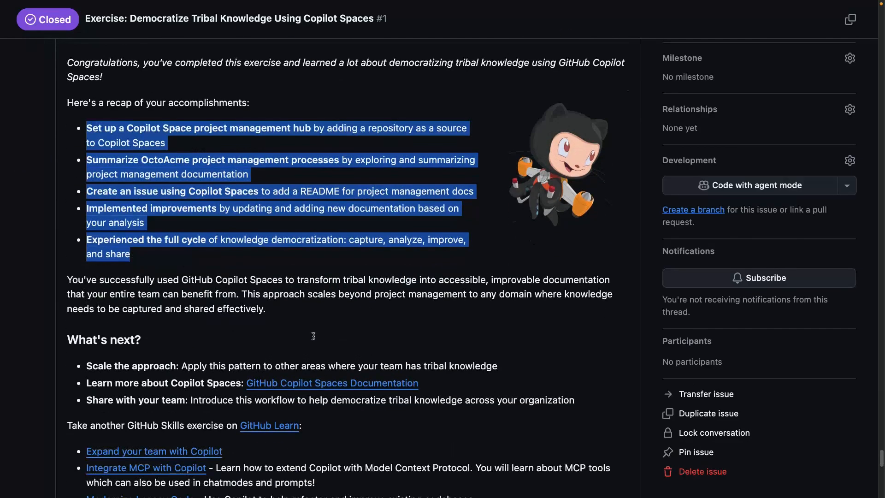
scroll(313, 337, down, 3)
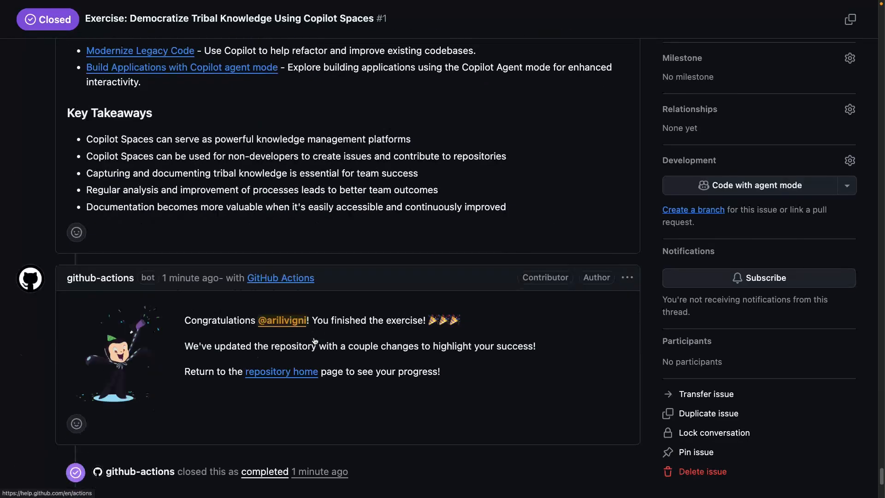